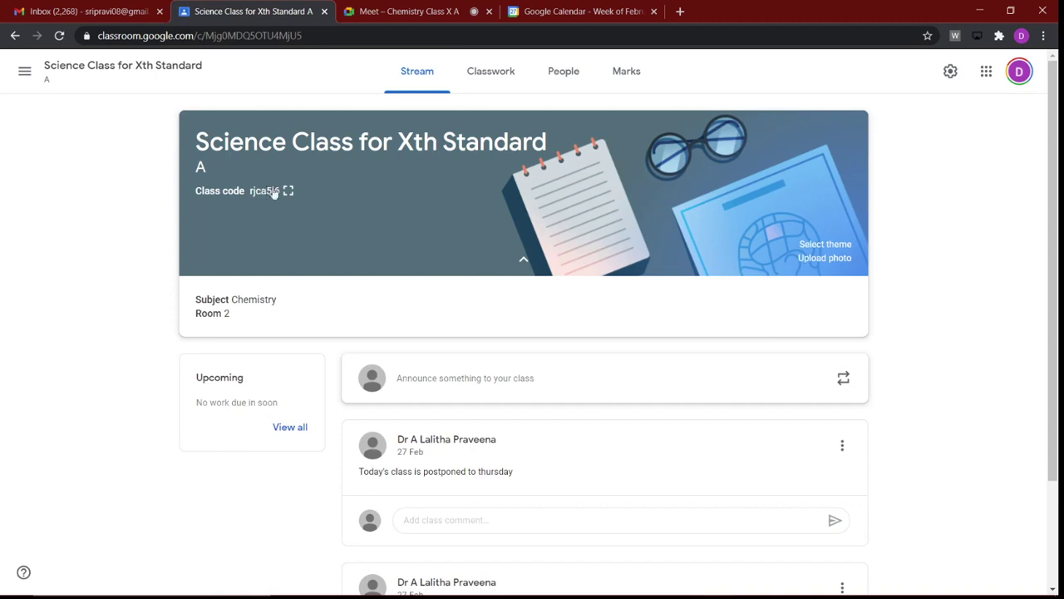
Step: Expand the Science Class for Xth Standard class code to full-screen display
click(288, 190)
Step: Copy the class code, then open Classroom under the second student account in Edge
drag(389, 330, 709, 312)
key(ctrl+c)
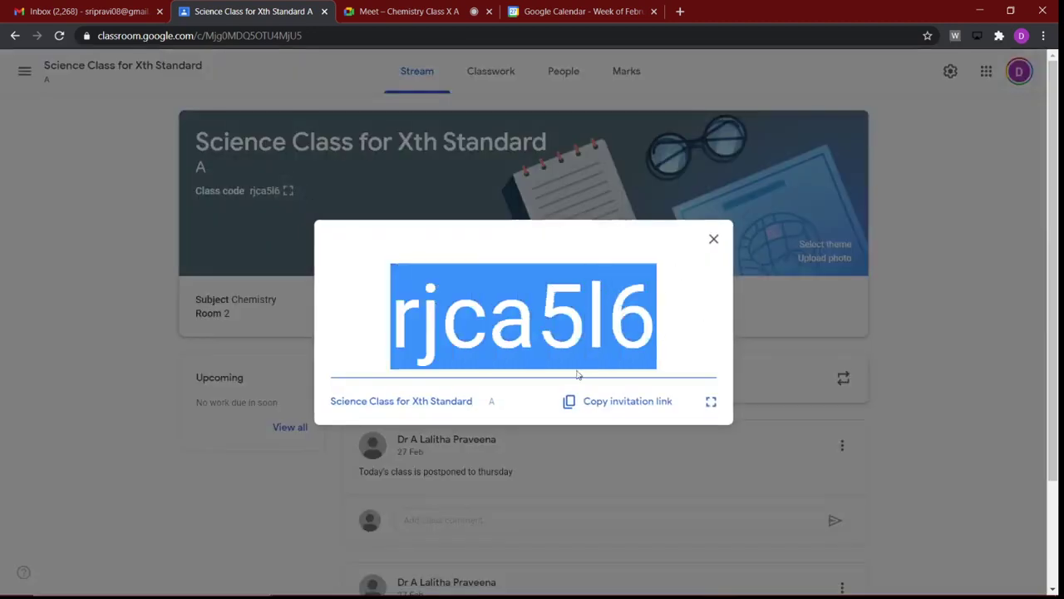
click(713, 238)
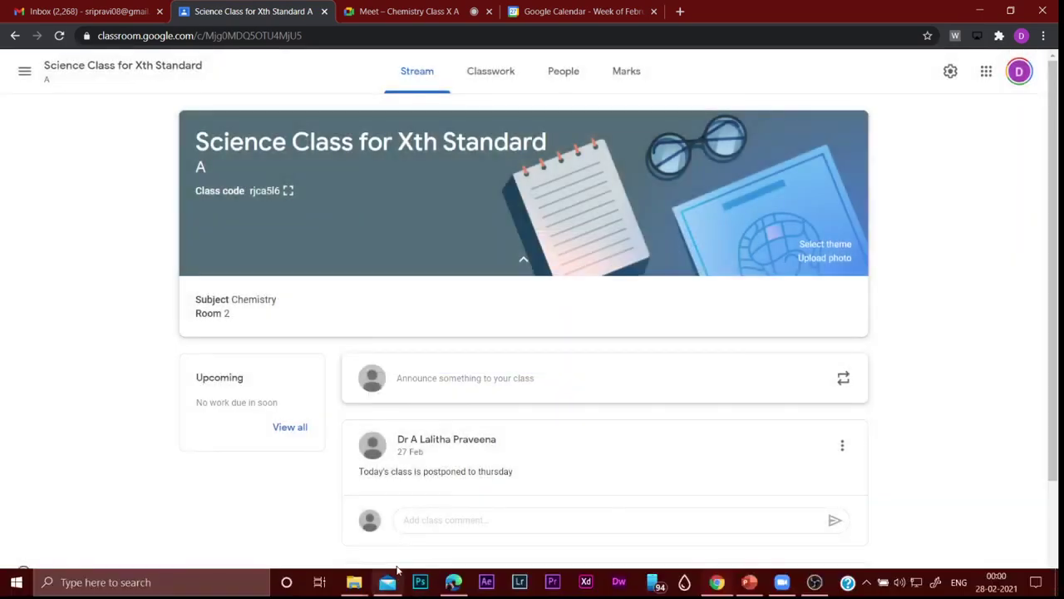
click(454, 583)
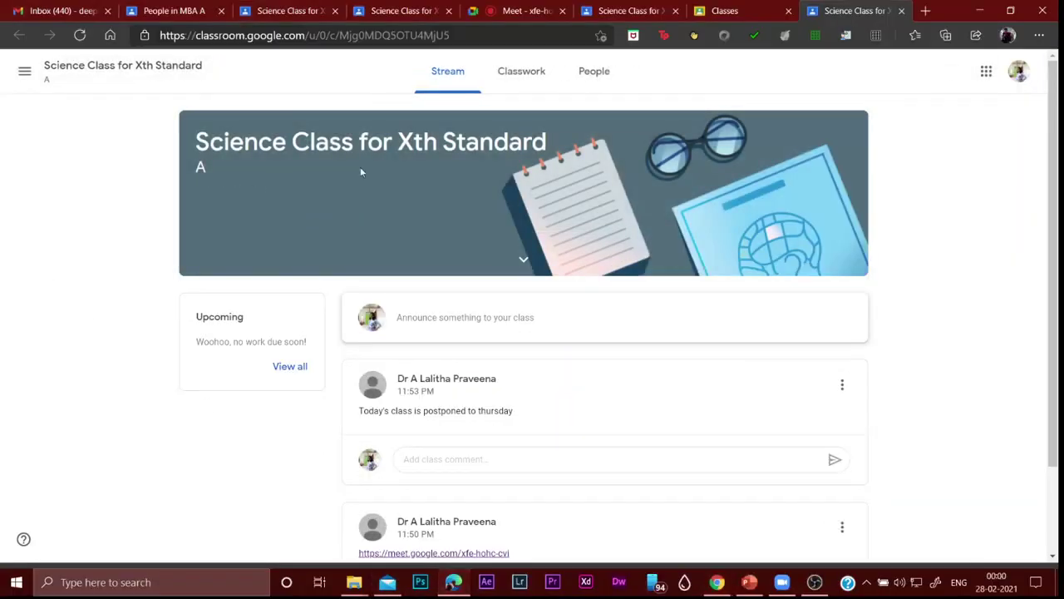
click(1016, 75)
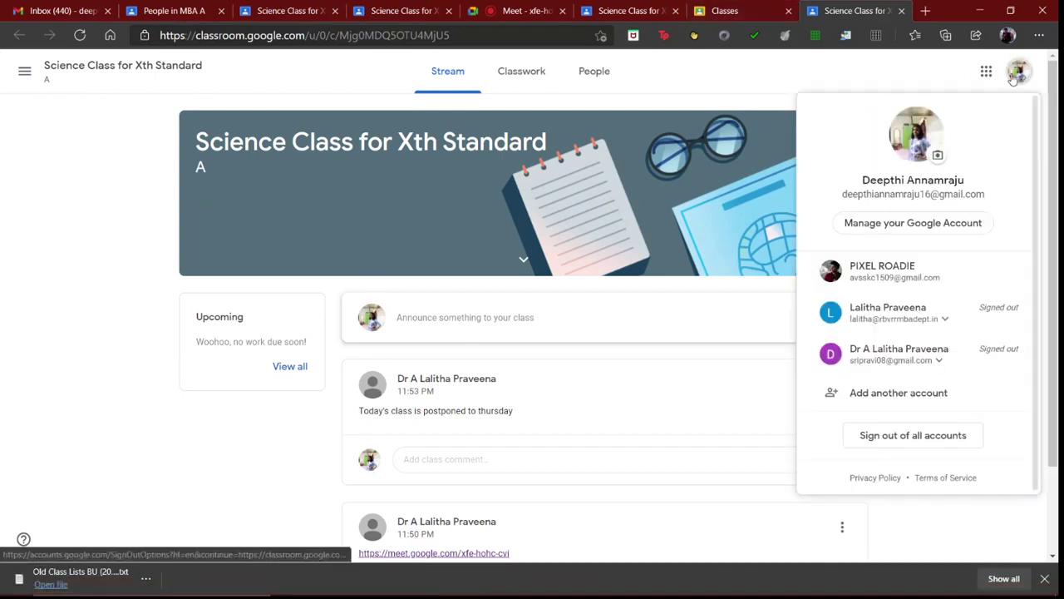
click(881, 278)
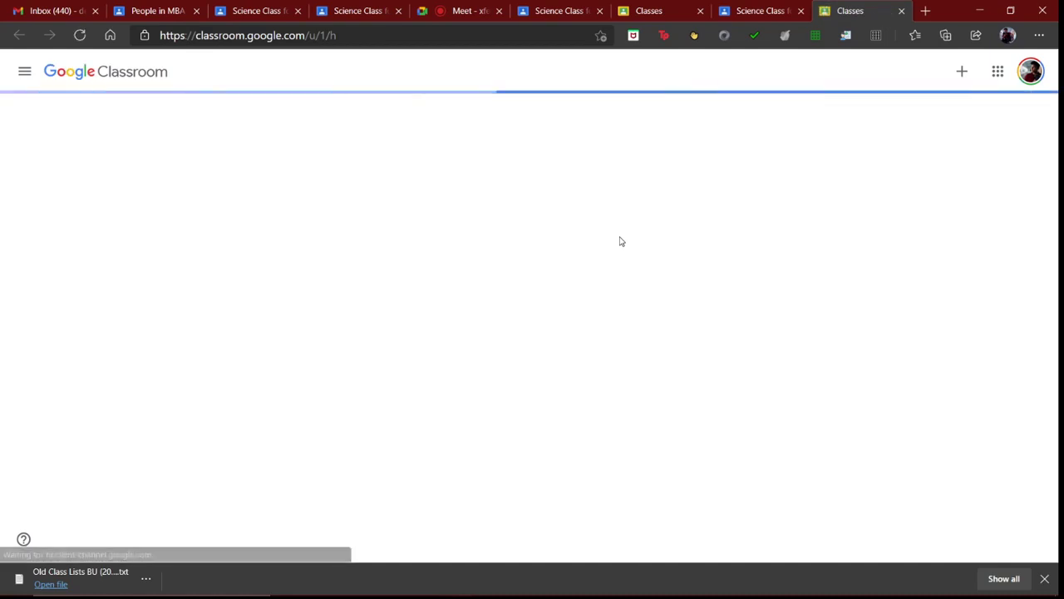
Step: Join the class as the student by pasting the copied class code
click(961, 71)
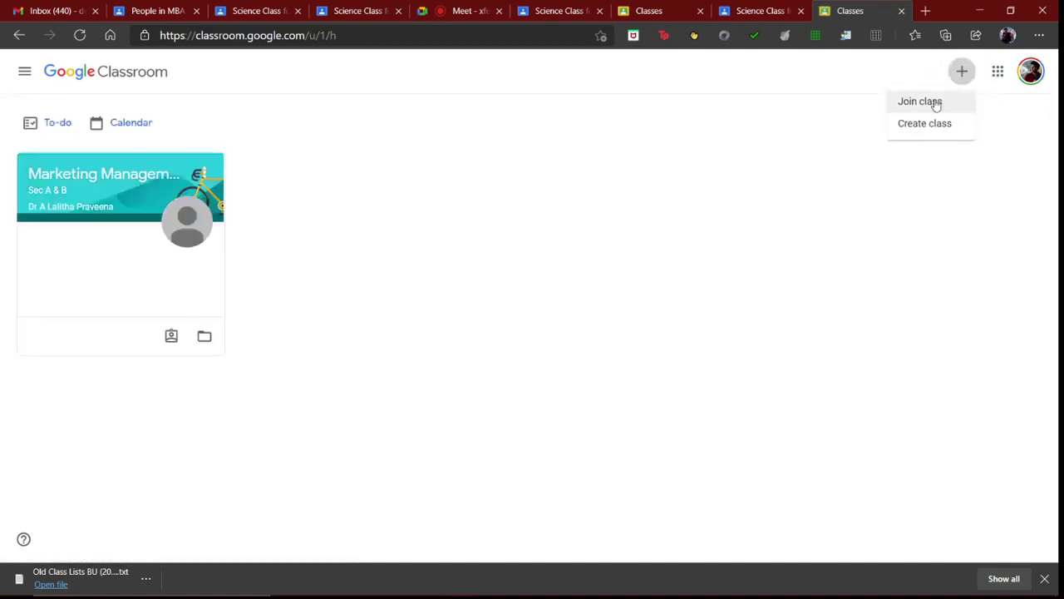
click(935, 102)
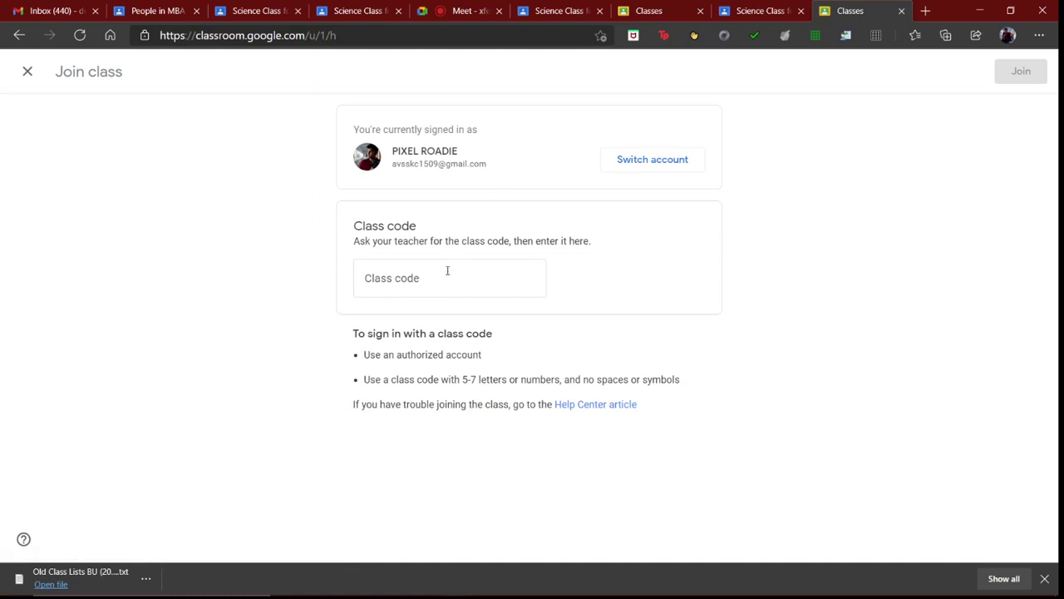
click(436, 284)
key(ctrl+v)
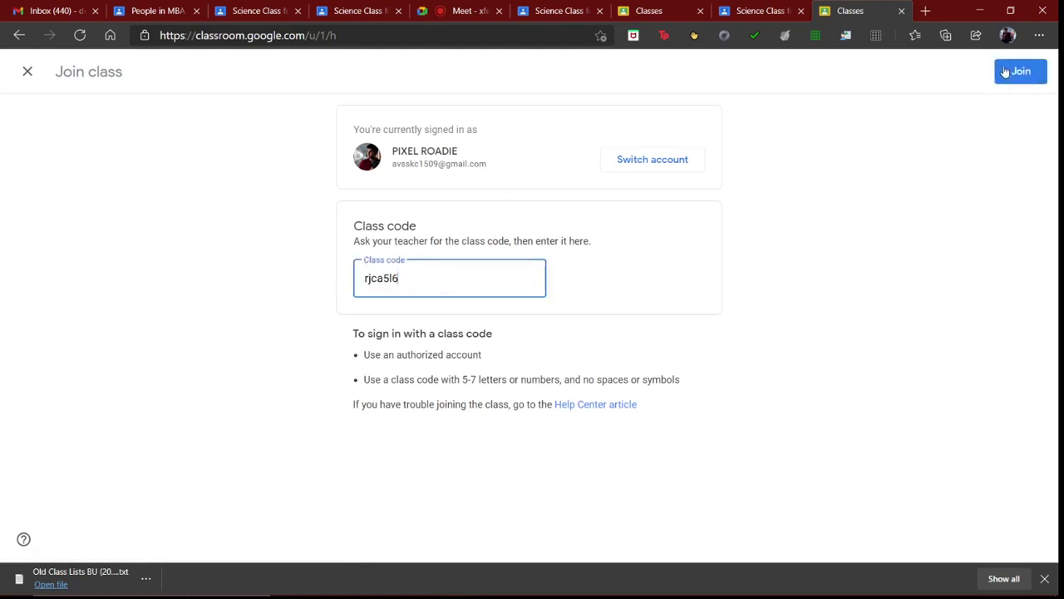
click(1021, 72)
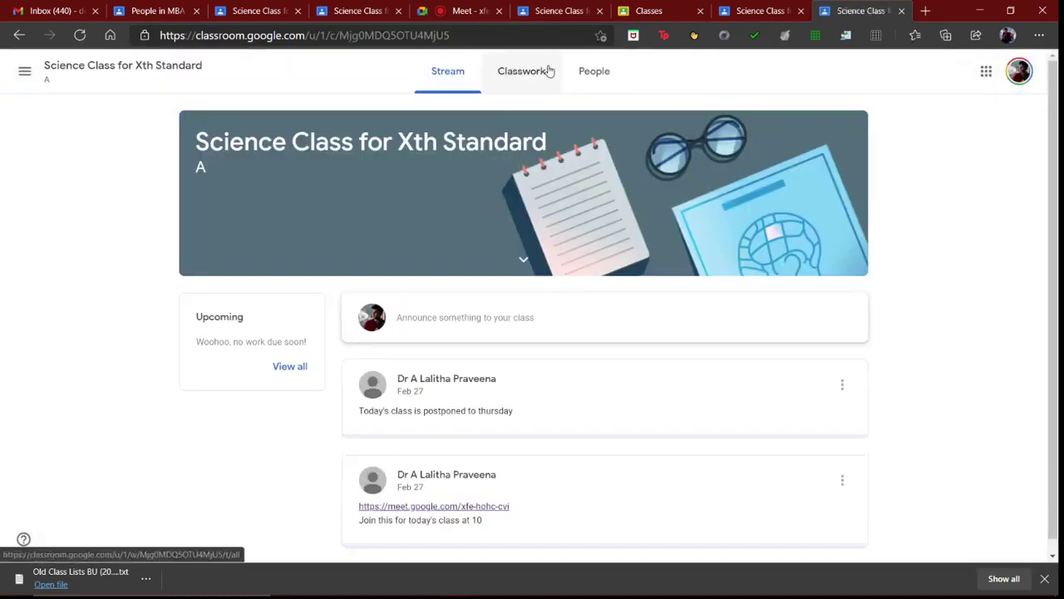
Step: View the class People list as the student, then bring back the teacher's Chrome window
scroll(499, 312, down, 1)
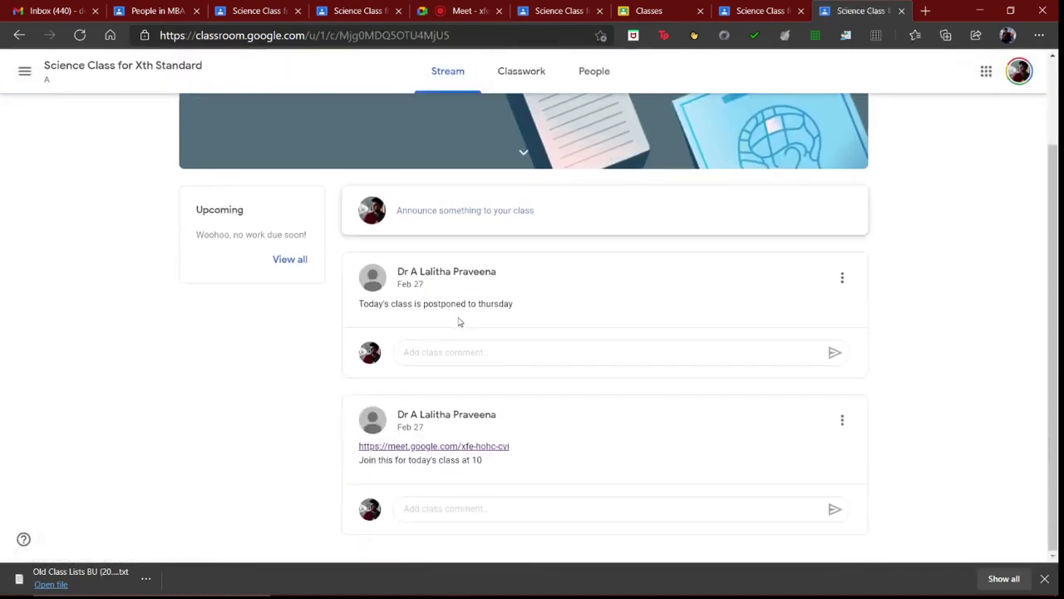
scroll(460, 329, up, 1)
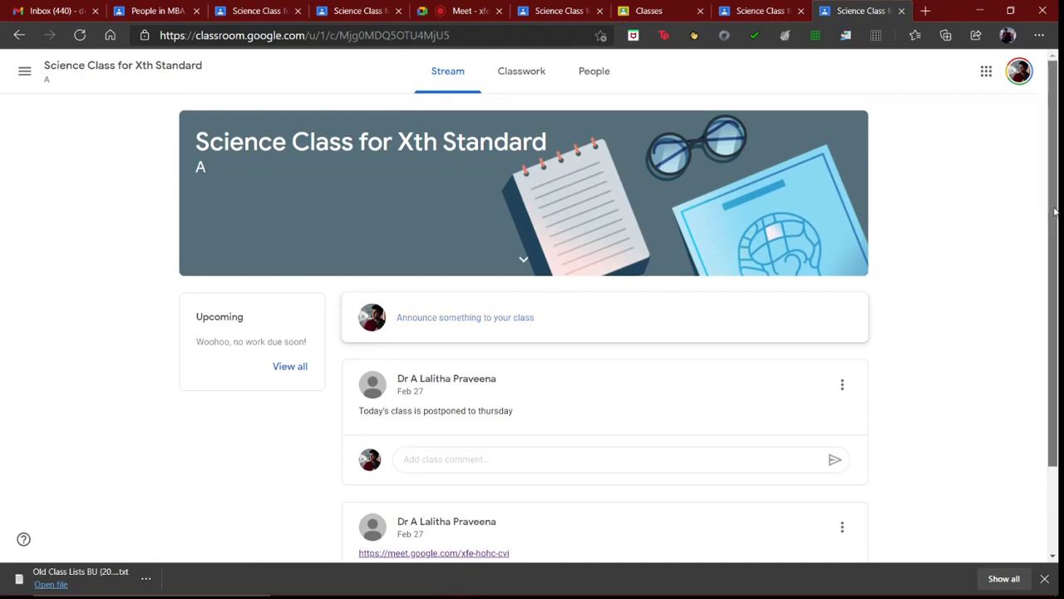
click(610, 77)
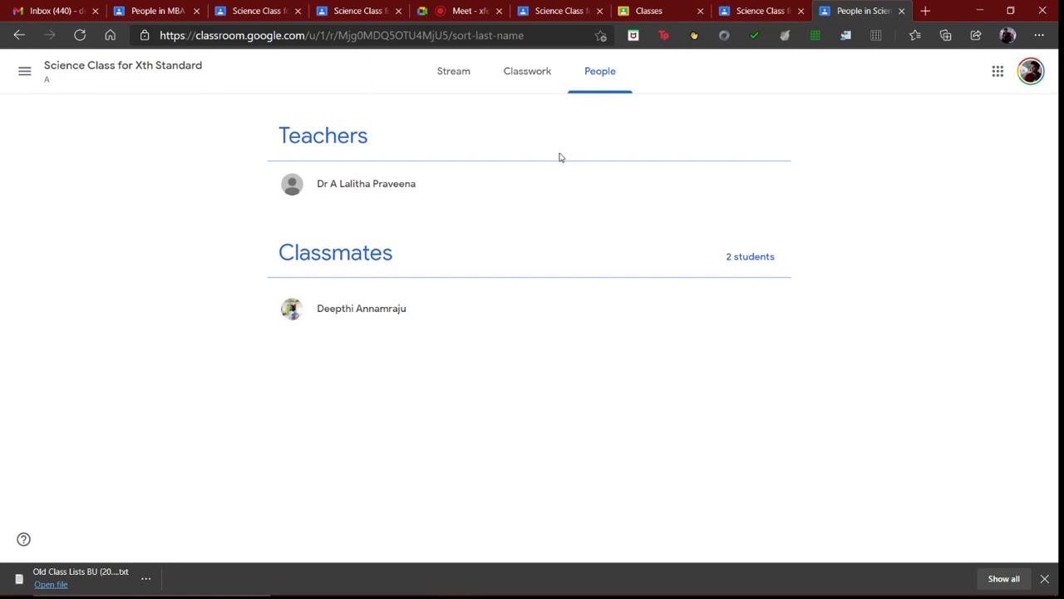
mouse_move(525, 595)
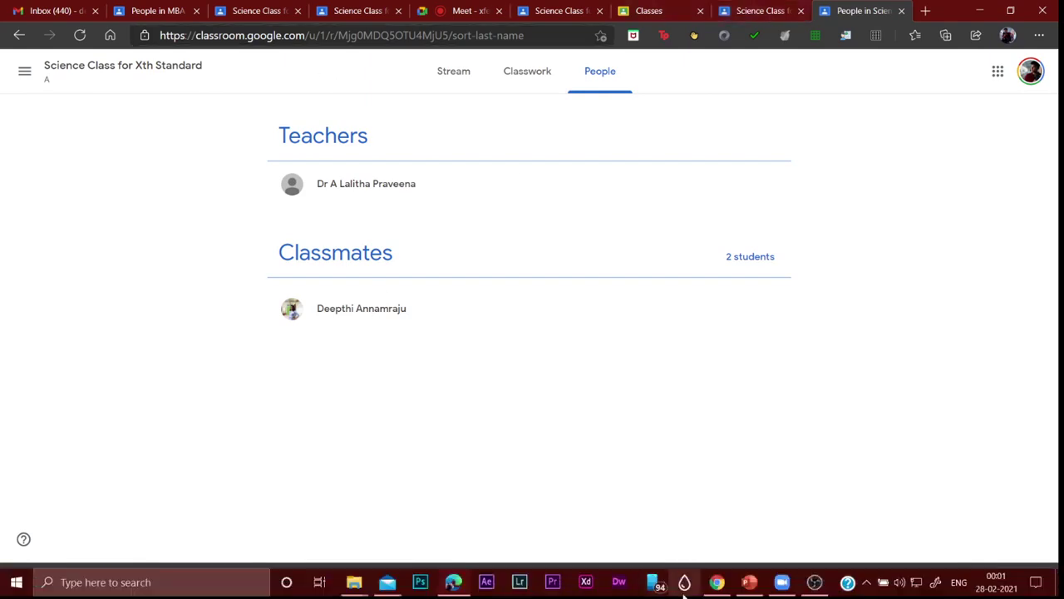
click(720, 584)
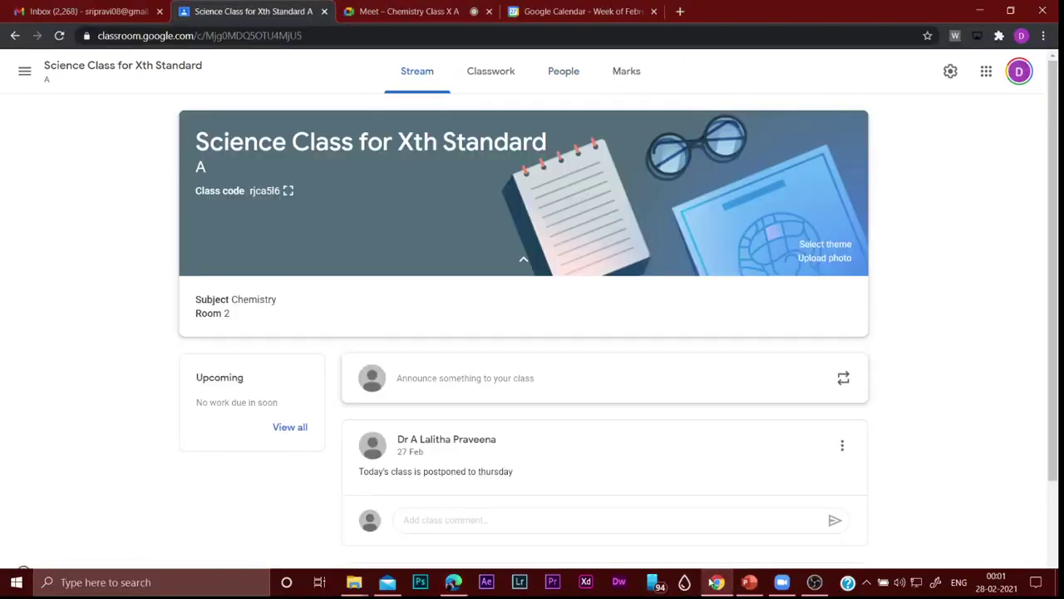
Step: Check the teacher's People tab showing 2 students, then return to the student's Edge window
click(549, 73)
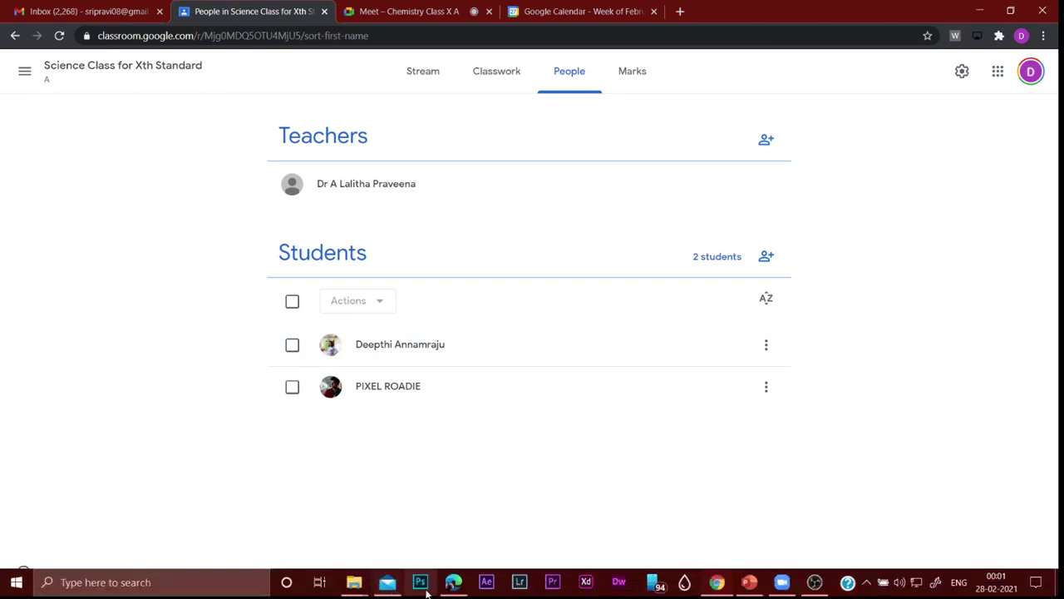
click(453, 582)
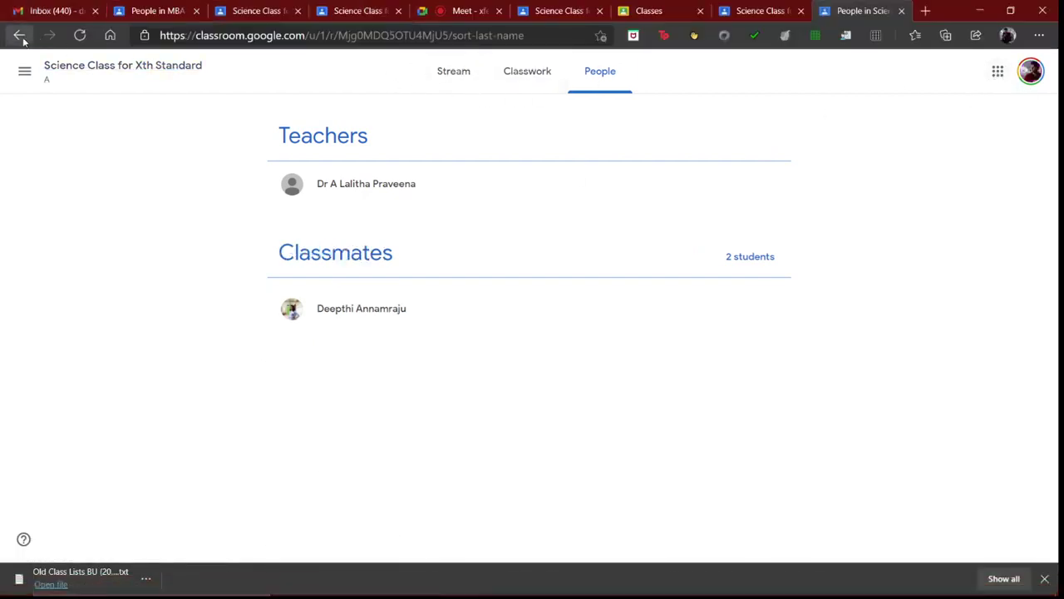
Step: From the Classes home, paste the class code into a Join class form, then close that tab
click(18, 73)
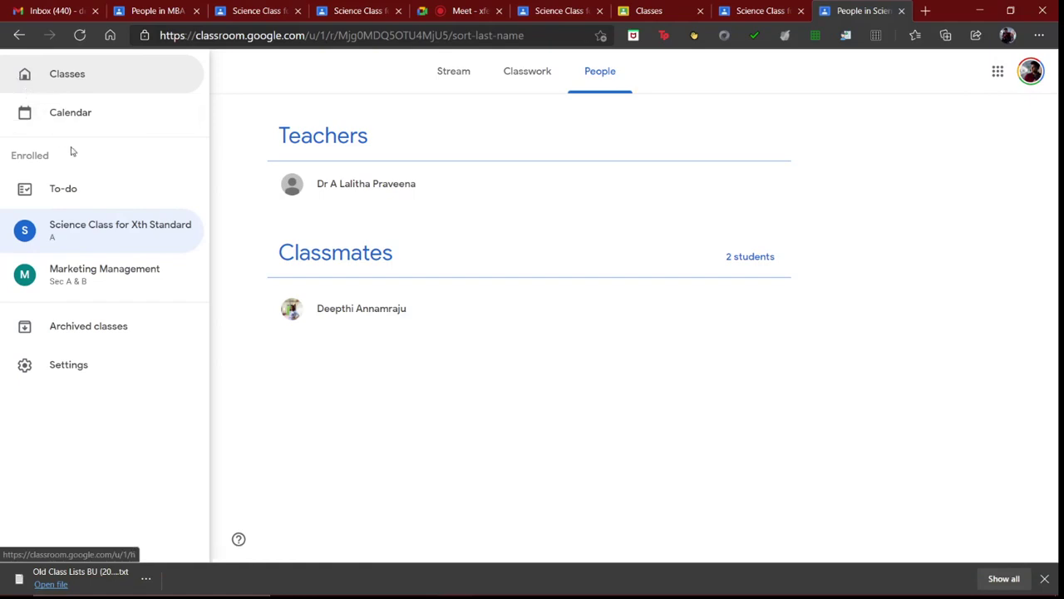
click(50, 76)
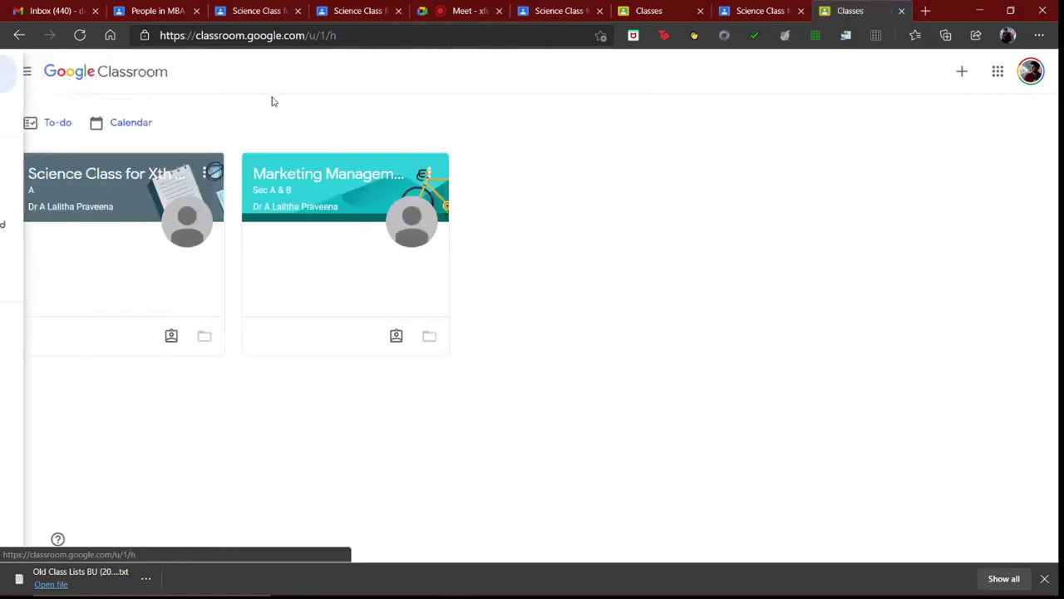
click(962, 71)
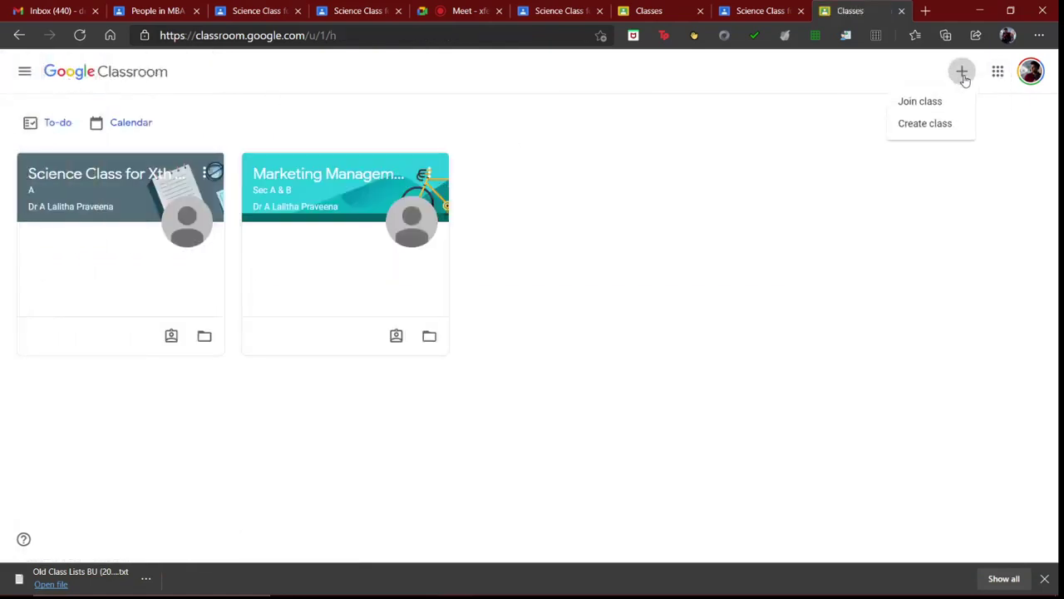
click(922, 103)
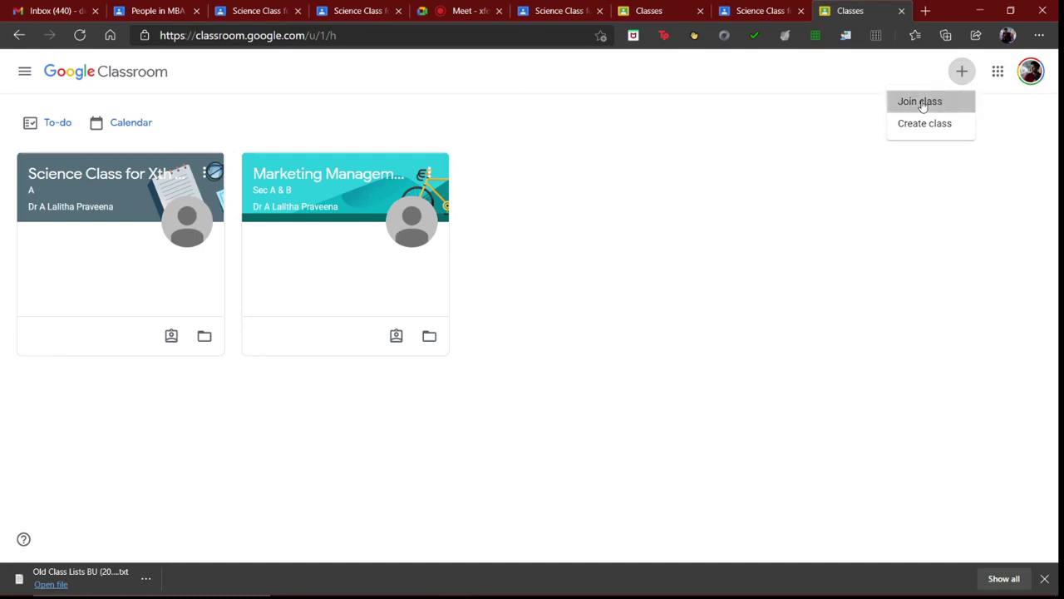
click(437, 271)
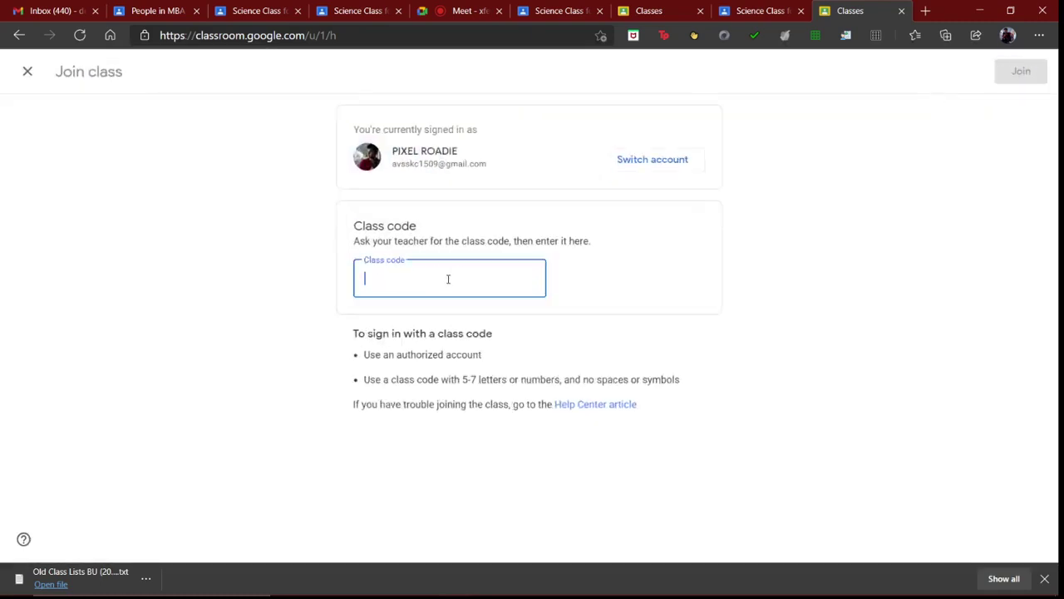
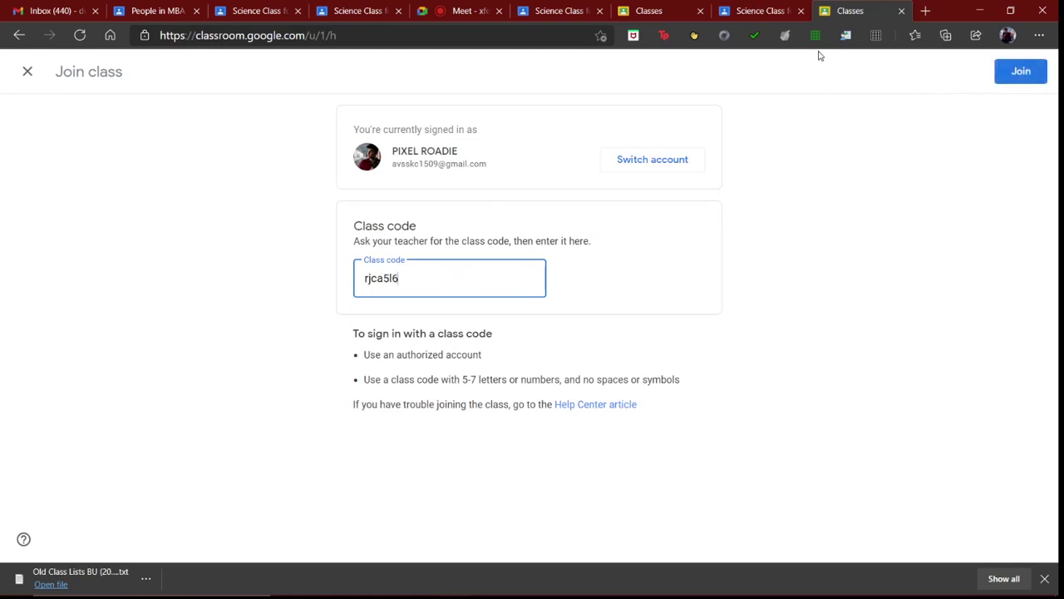
click(902, 10)
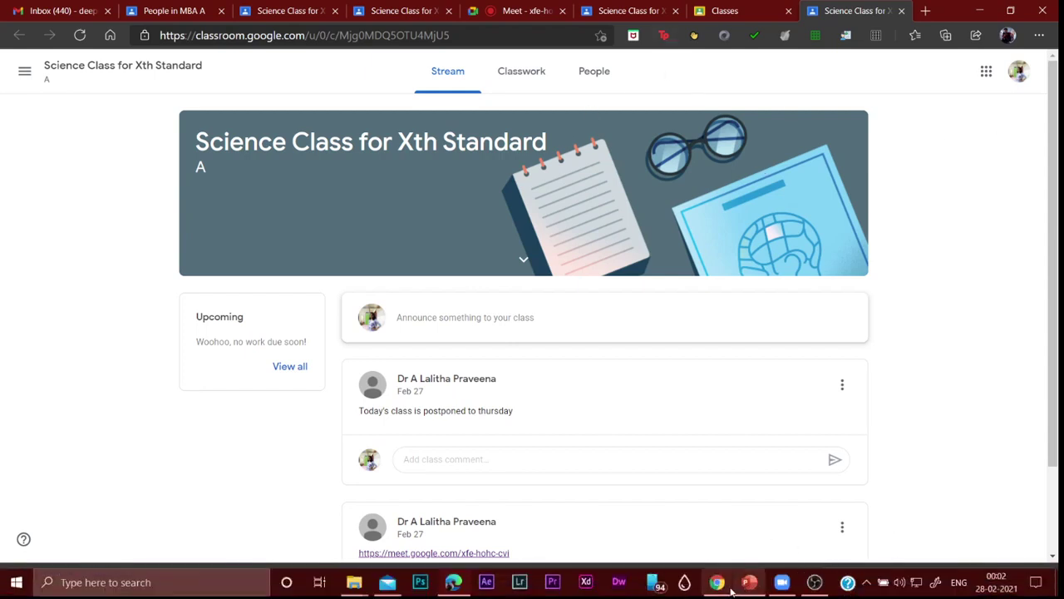
Step: Start a Gmail message to the first student from their People-list options menu
mouse_move(719, 584)
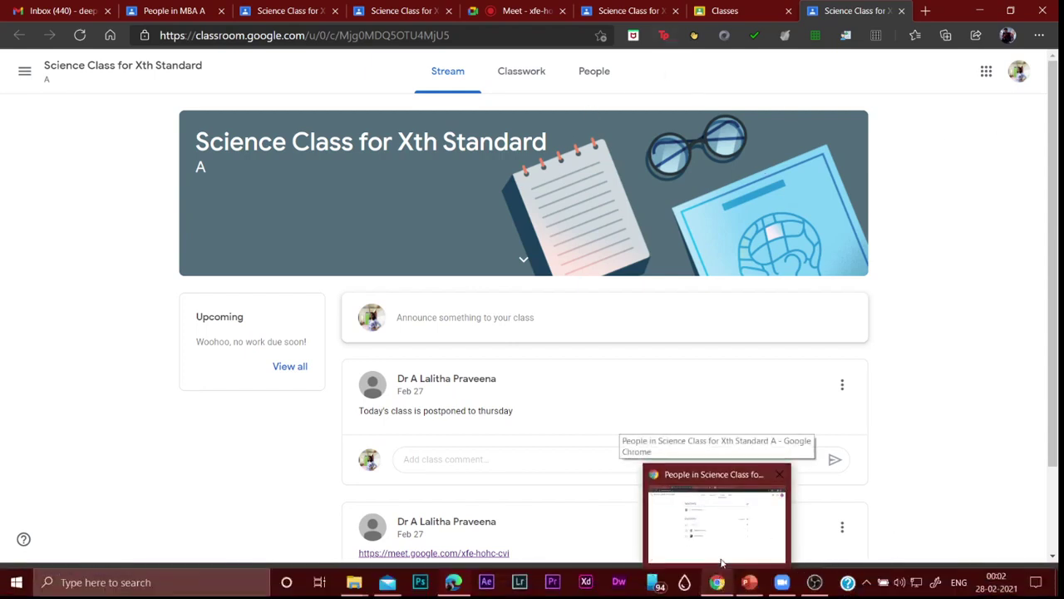
click(723, 555)
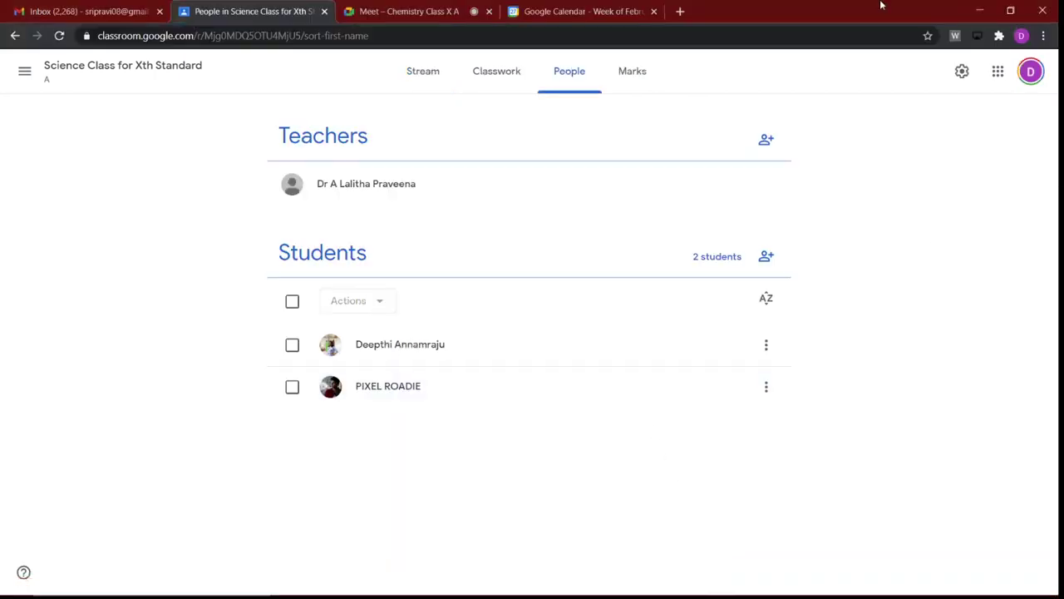
click(766, 344)
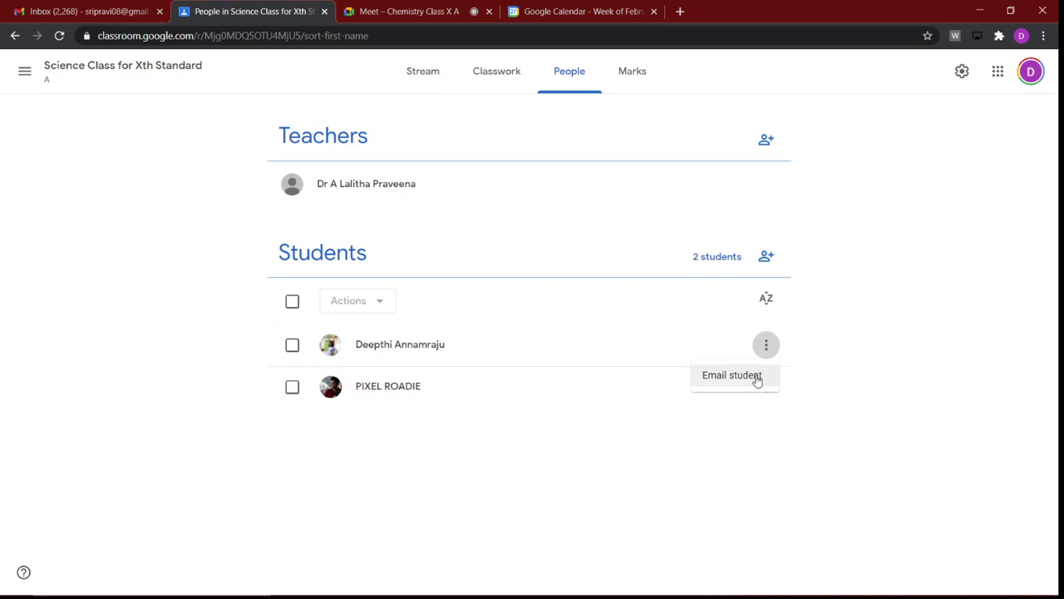
click(732, 375)
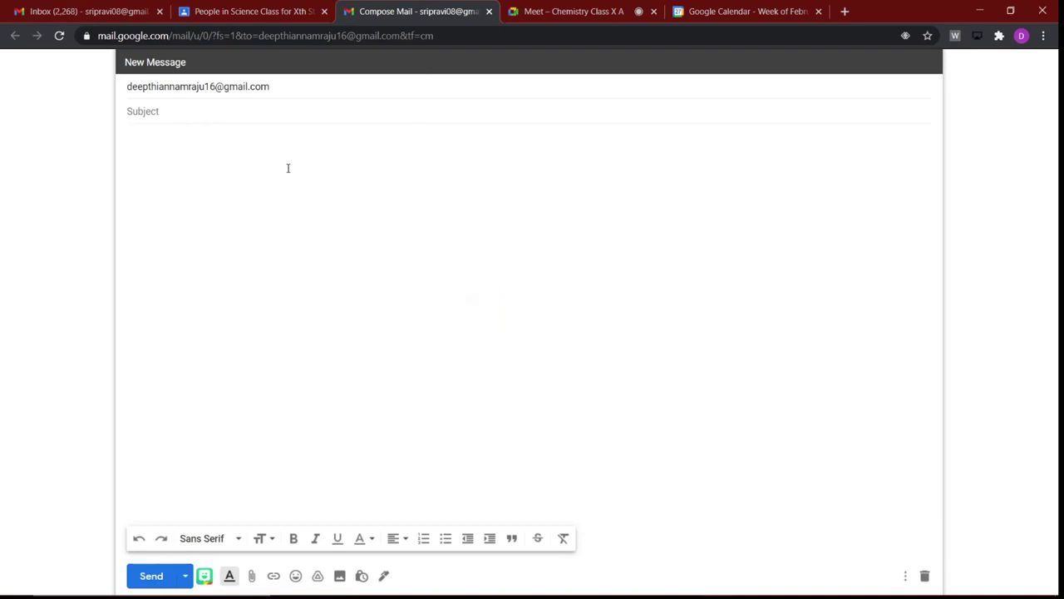
Step: Type 'xvz' into the draft body and return to the People in Science Class tab
text(xvz)
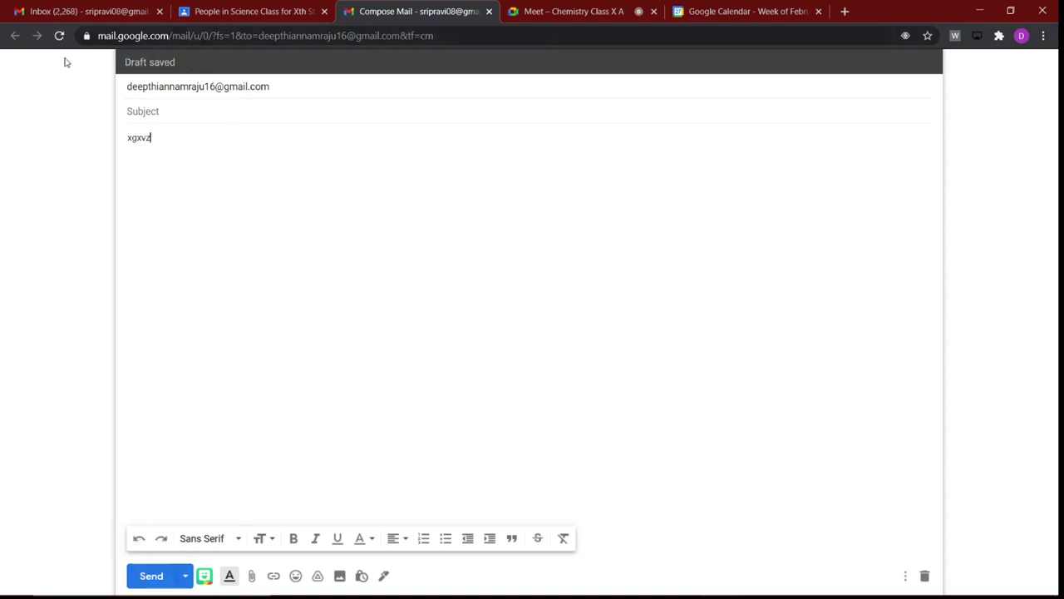
click(261, 12)
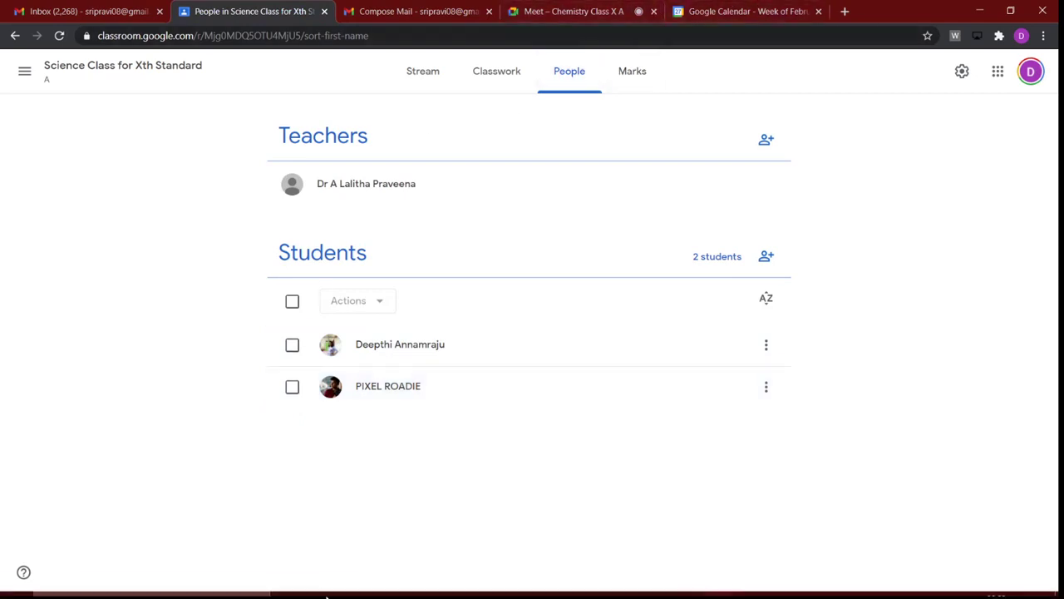
Step: In the student's Edge window, join Science Class for Xth Standard with the pasted code, then return to Chrome
mouse_move(327, 597)
click(453, 584)
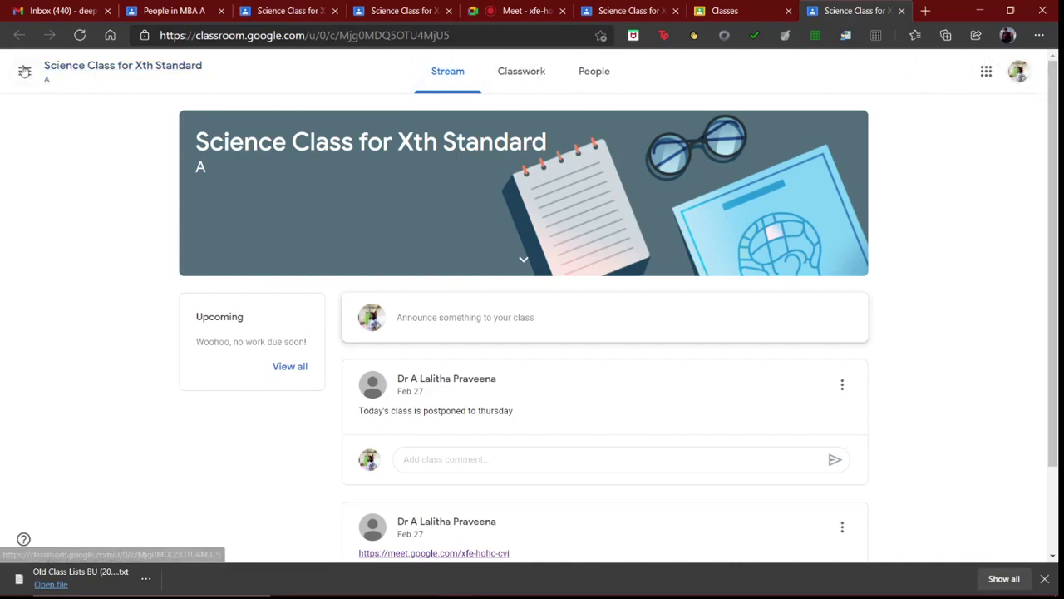
click(25, 72)
click(69, 88)
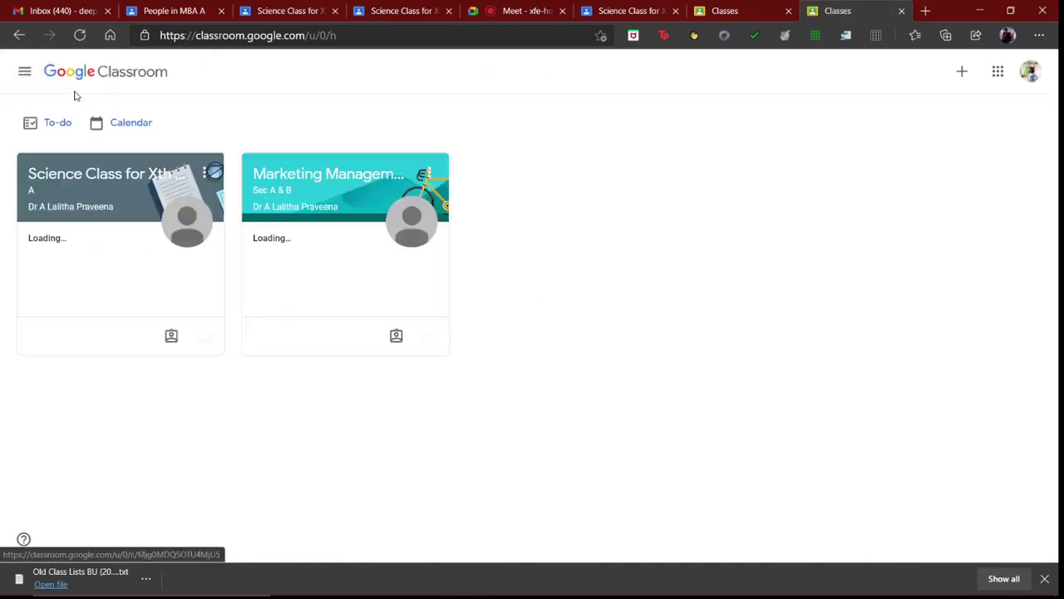
click(962, 72)
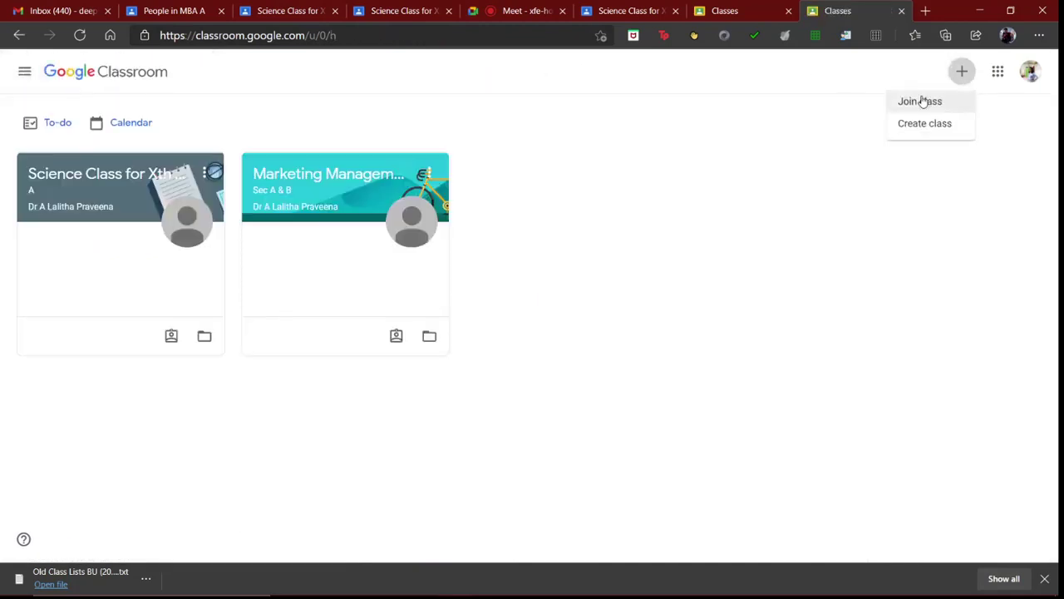
click(921, 101)
click(489, 273)
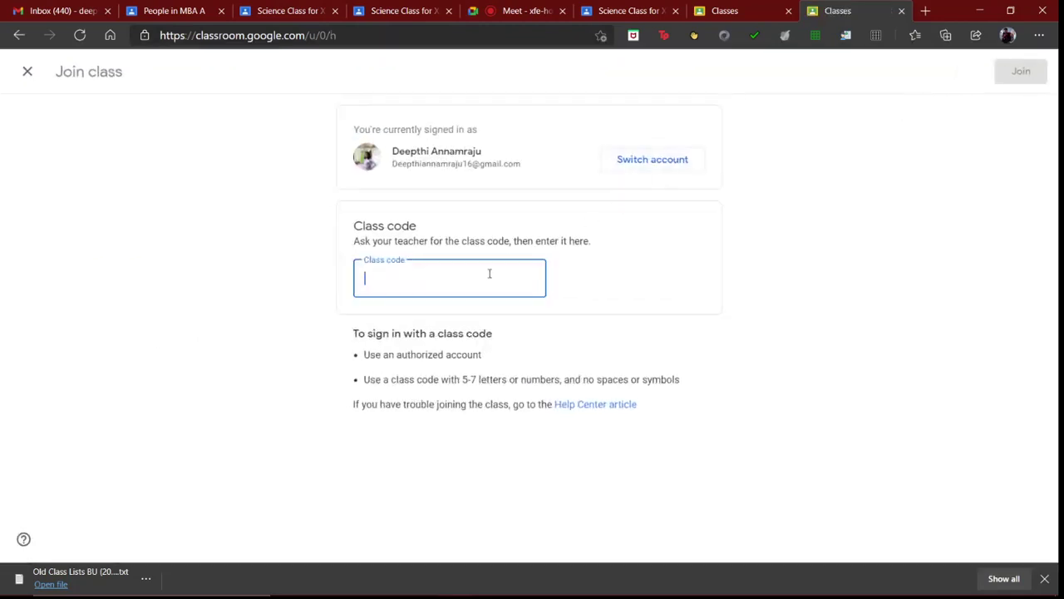
click(1021, 72)
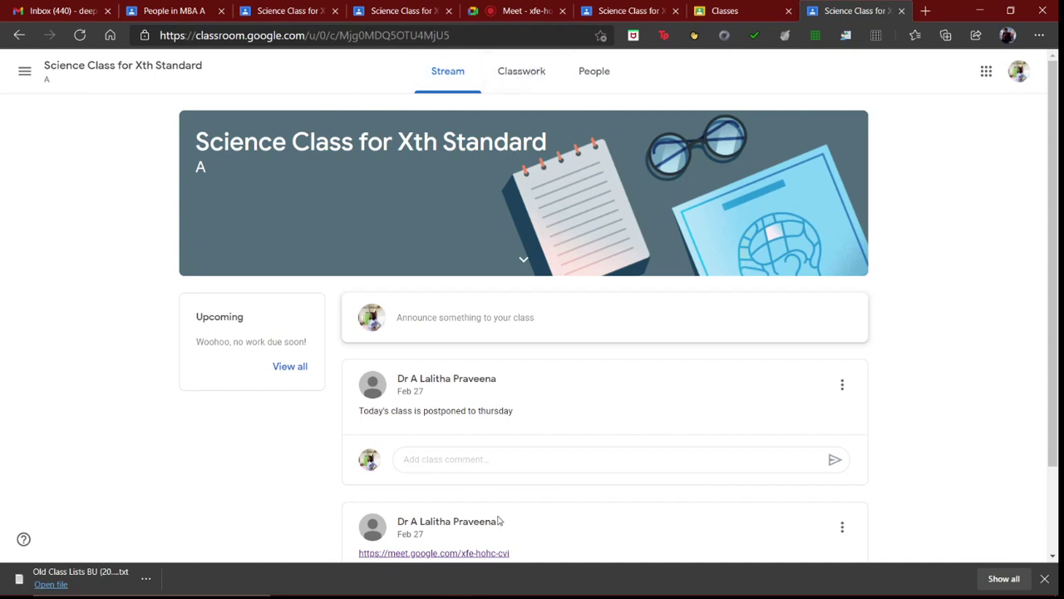
mouse_move(636, 595)
click(719, 583)
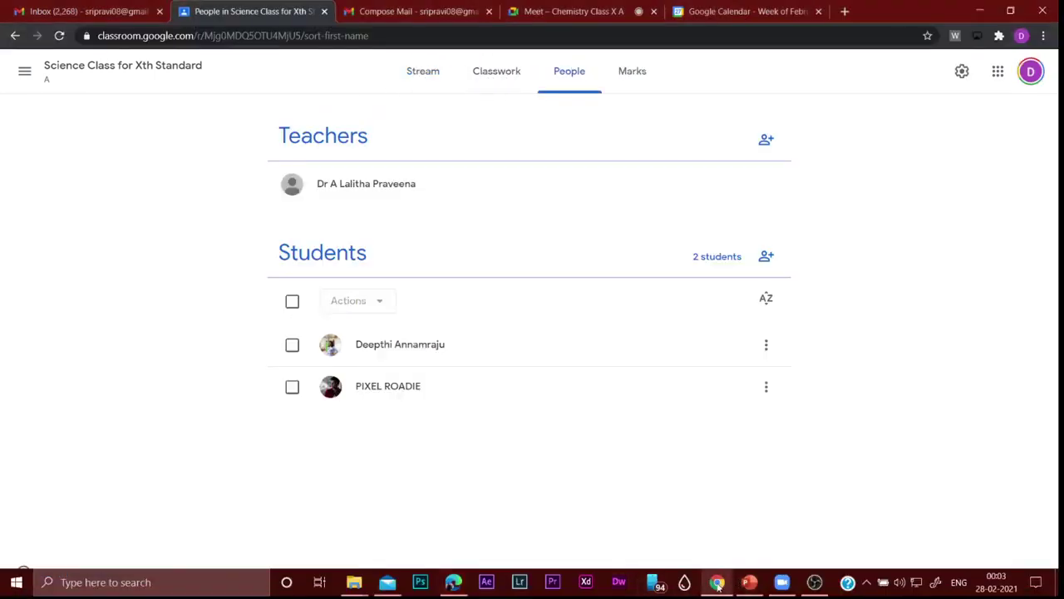
Step: Reload the teacher's People page, then switch to the student's class stream in Edge
click(55, 37)
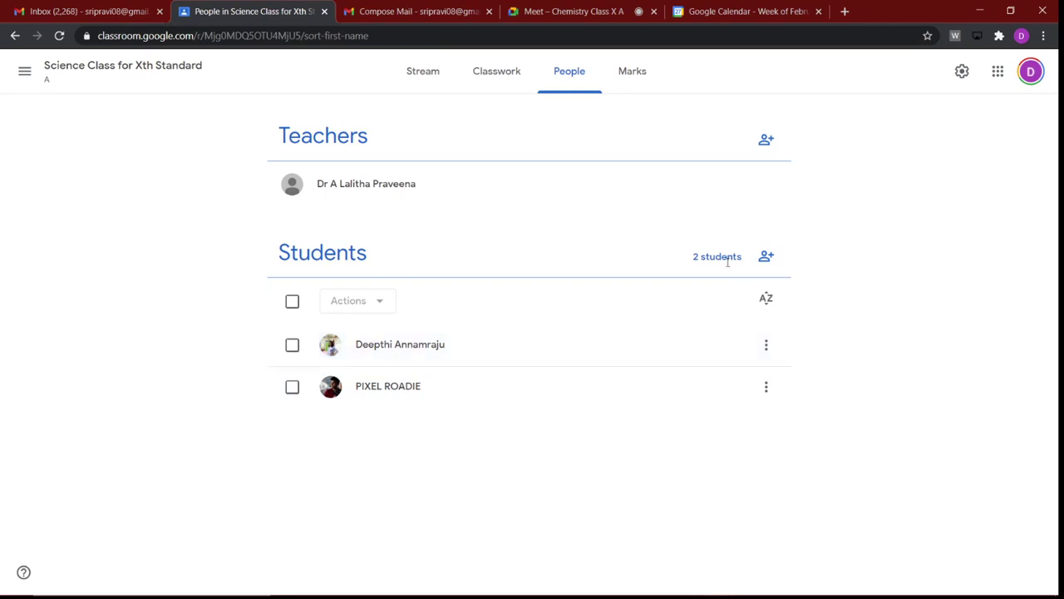
click(453, 583)
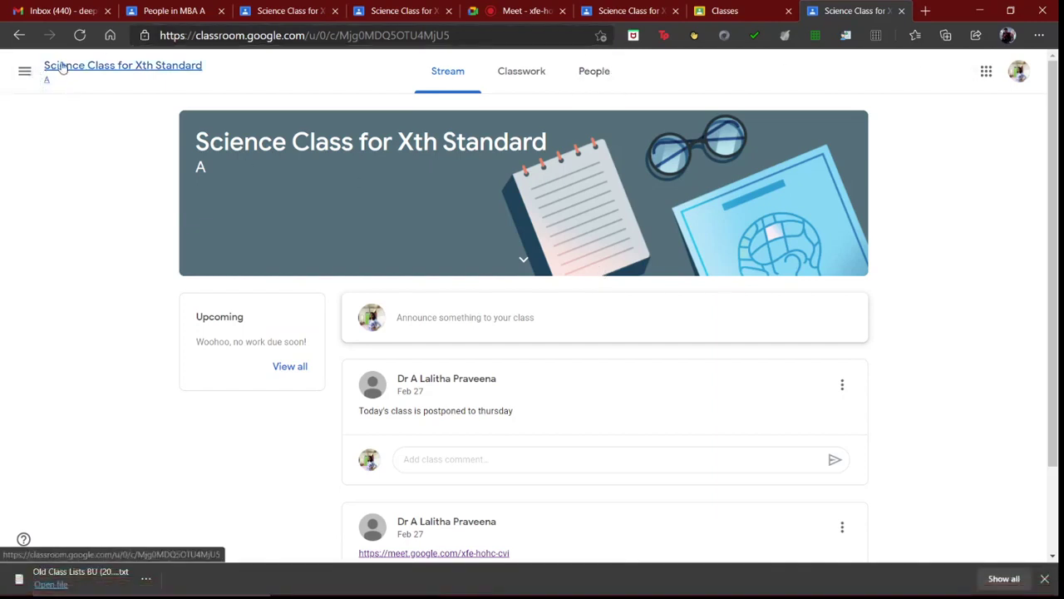
Step: Join Science Class for Xth Standard with the pasted class code, then return to the teacher's window
click(30, 73)
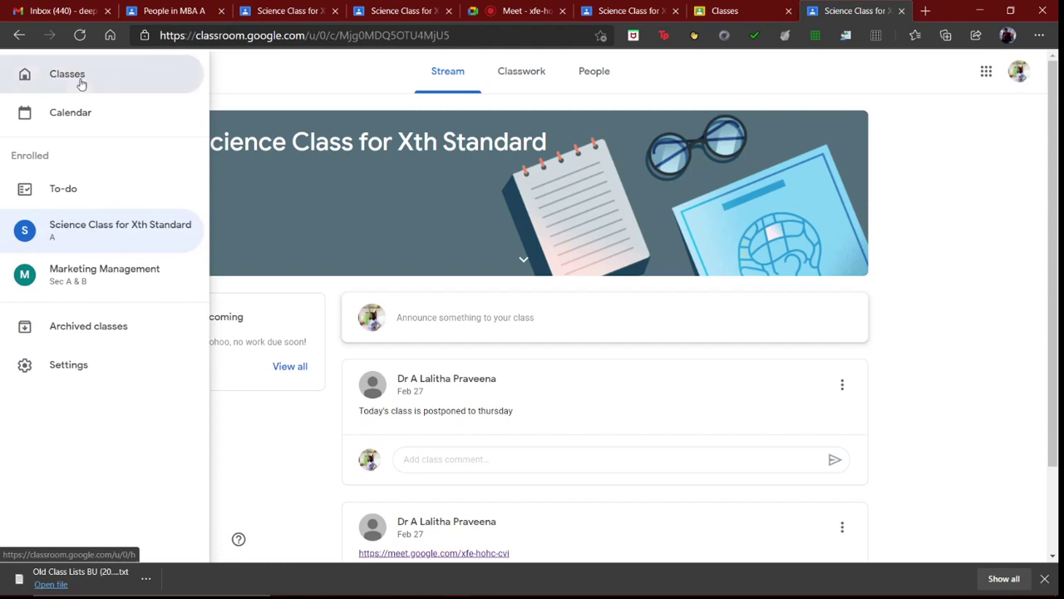
click(81, 83)
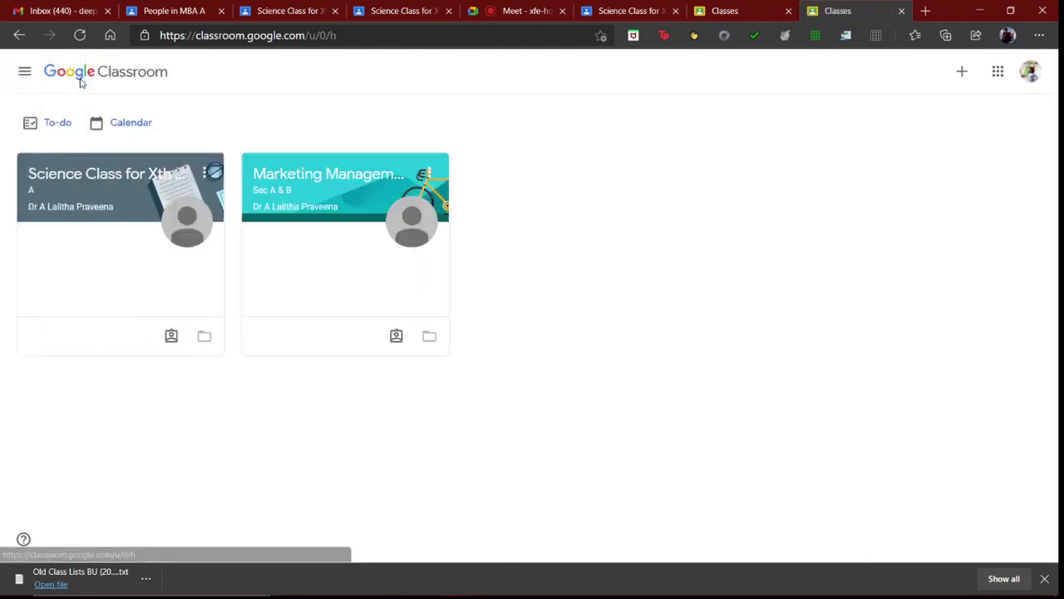
click(961, 72)
click(911, 102)
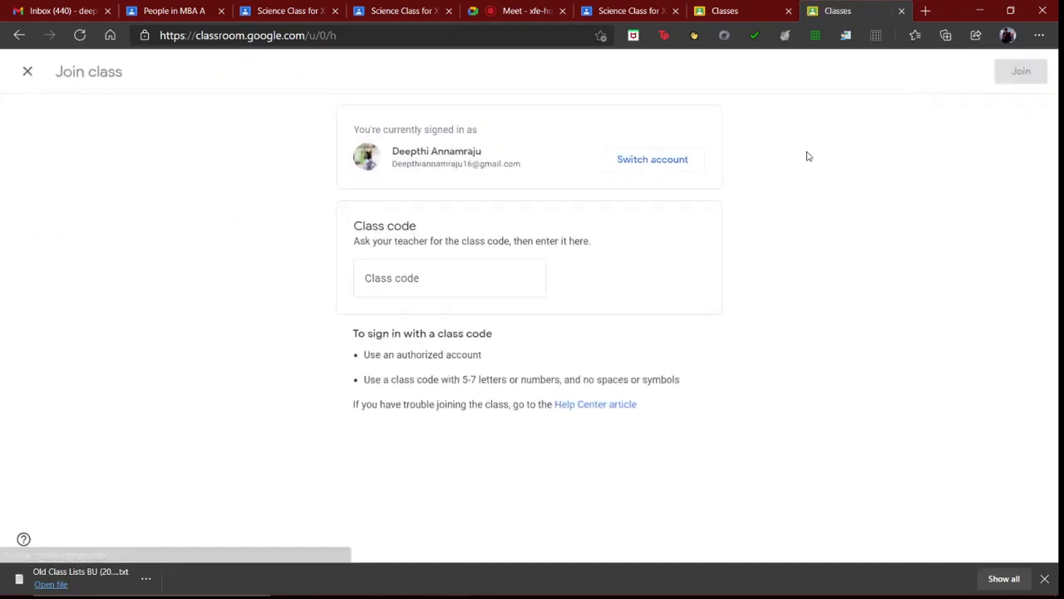
click(399, 276)
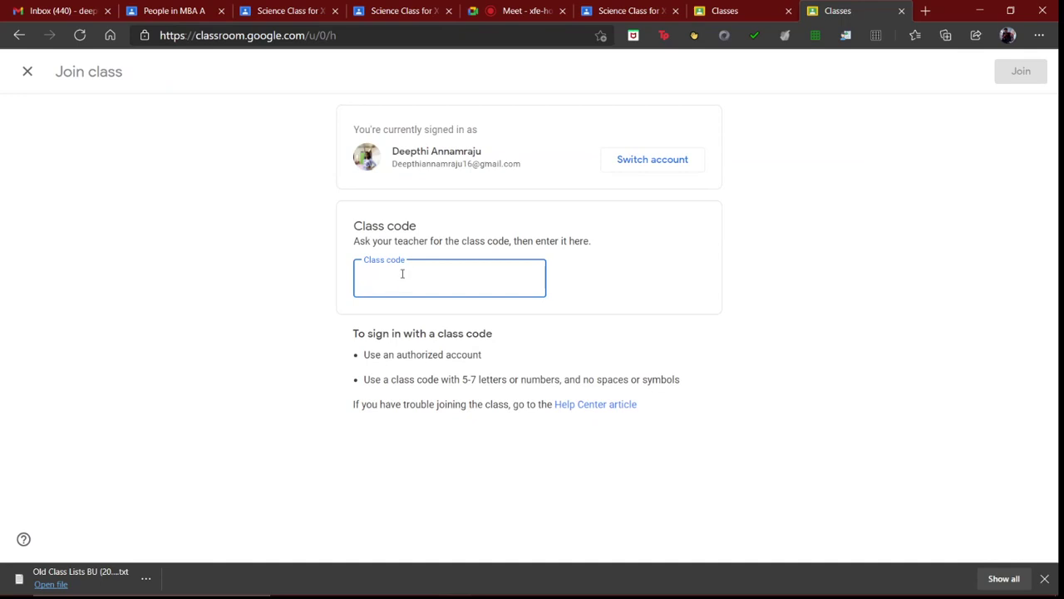
click(1022, 73)
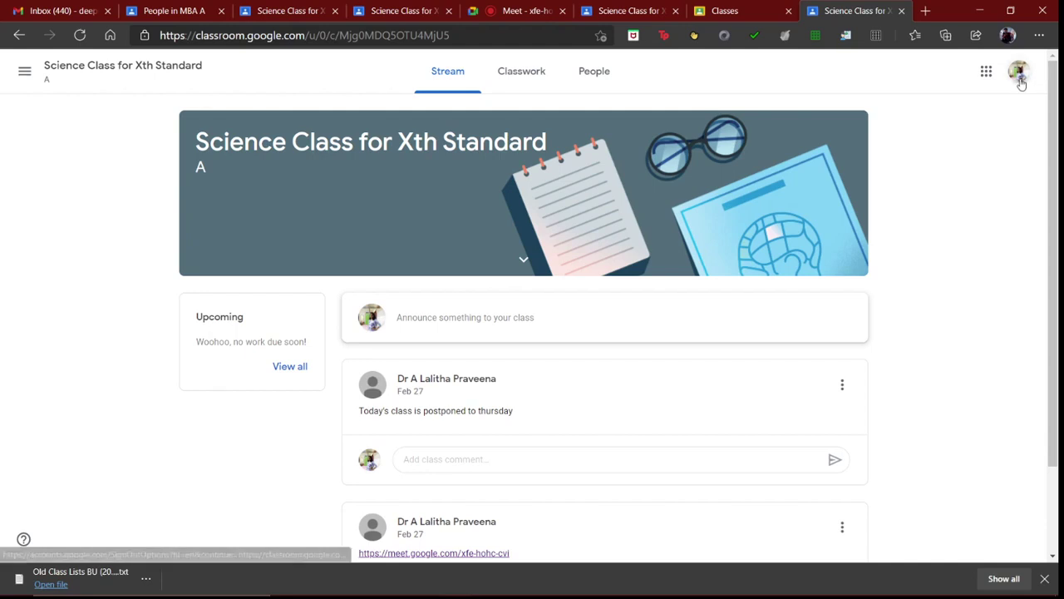
mouse_move(536, 568)
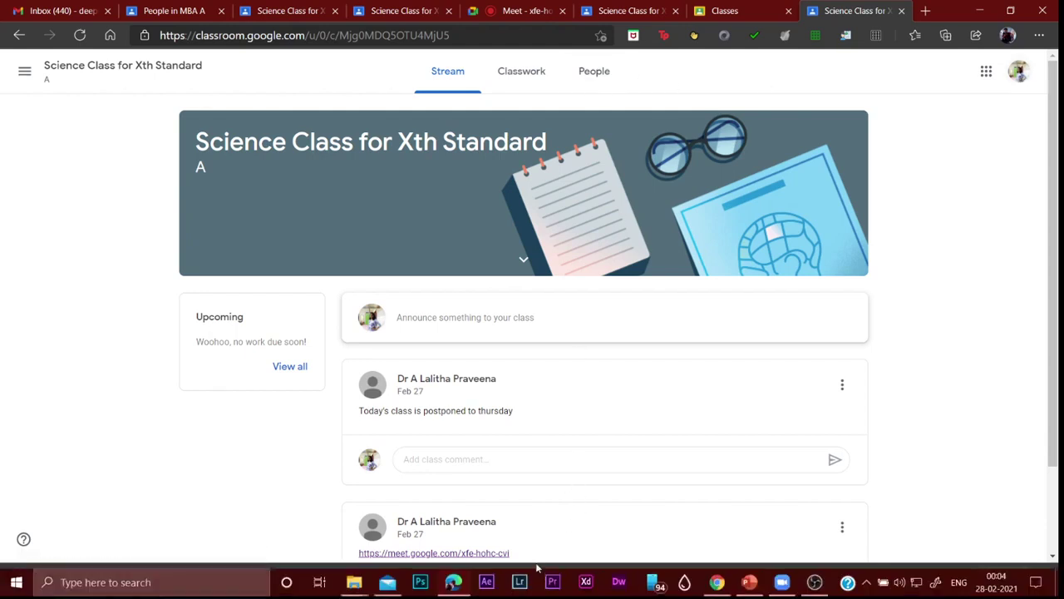
click(716, 582)
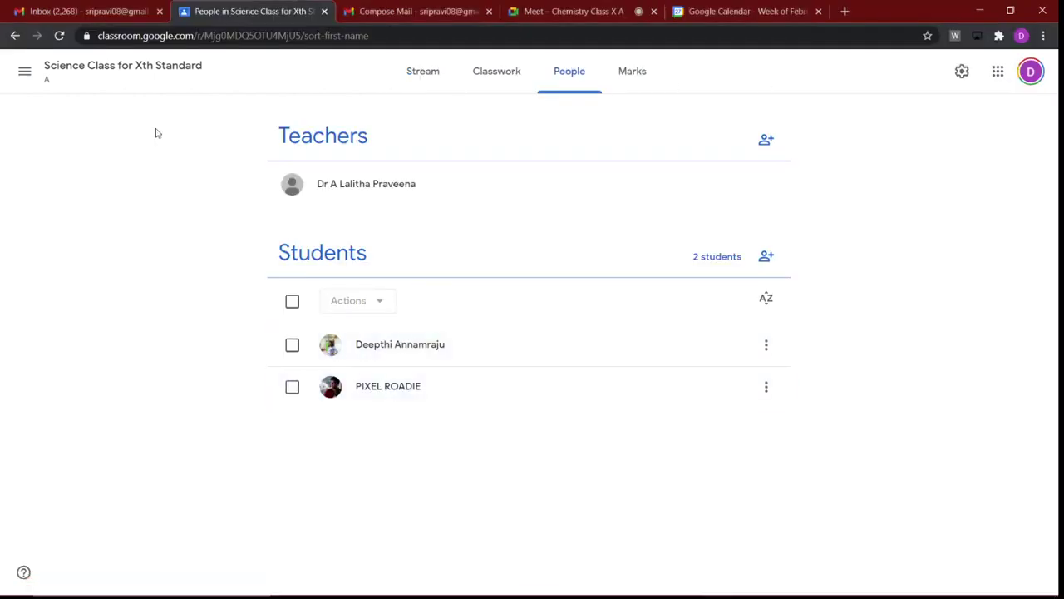
click(59, 35)
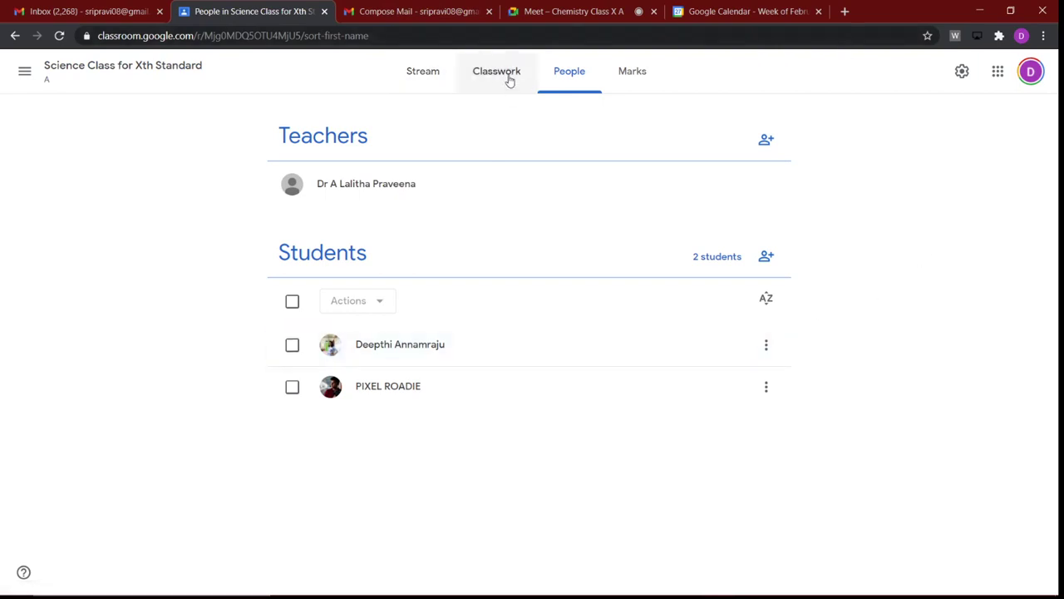
Step: Look through the Stream, People and Classwork tabs, then show the Create menu on Classwork
click(427, 79)
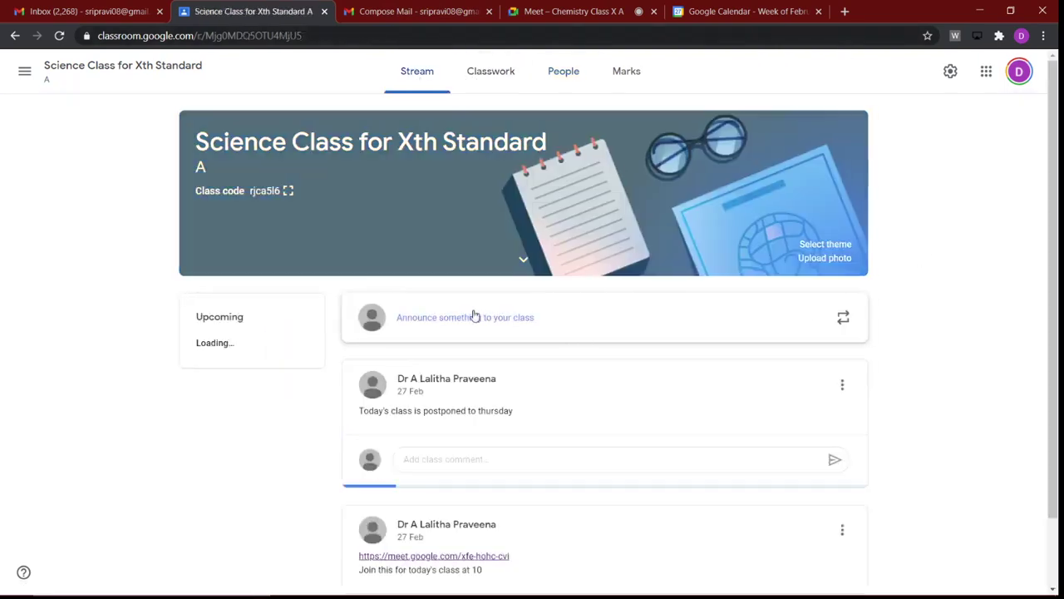
click(572, 72)
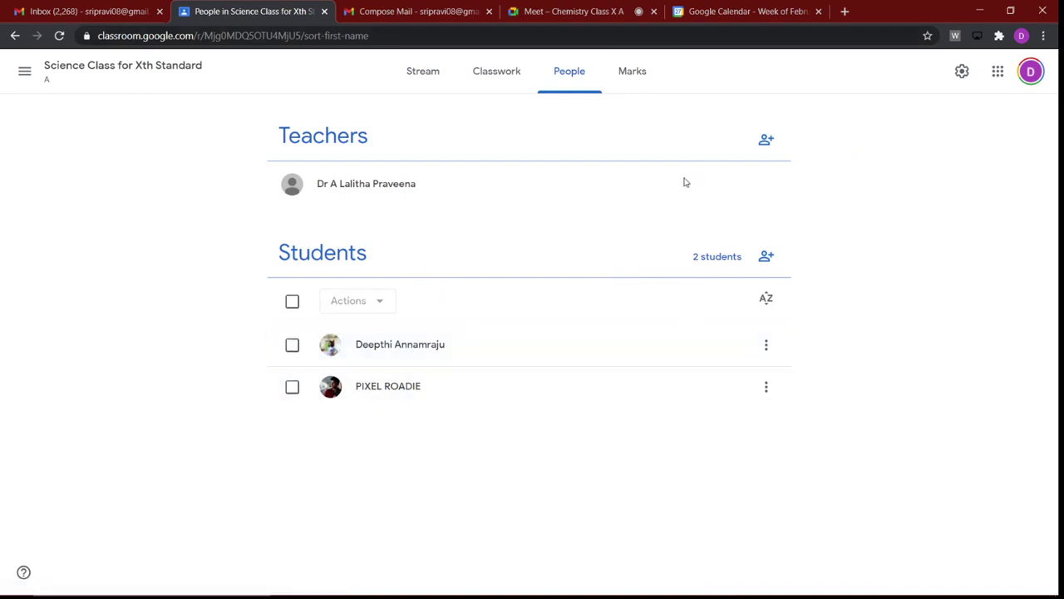
click(483, 73)
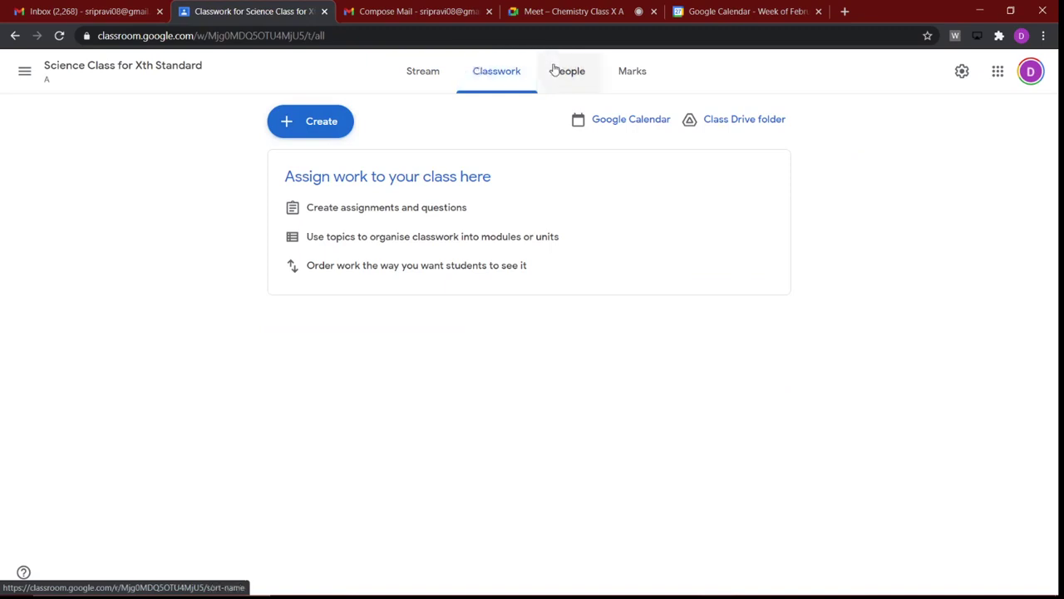
click(416, 75)
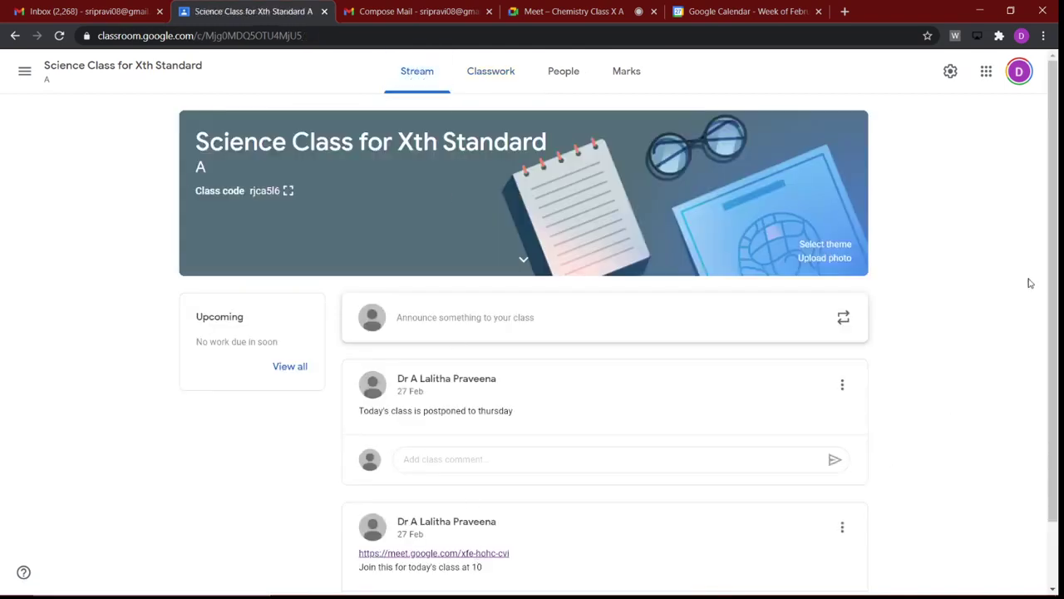
scroll(1048, 278, down, 1)
scroll(1048, 279, up, 1)
click(549, 77)
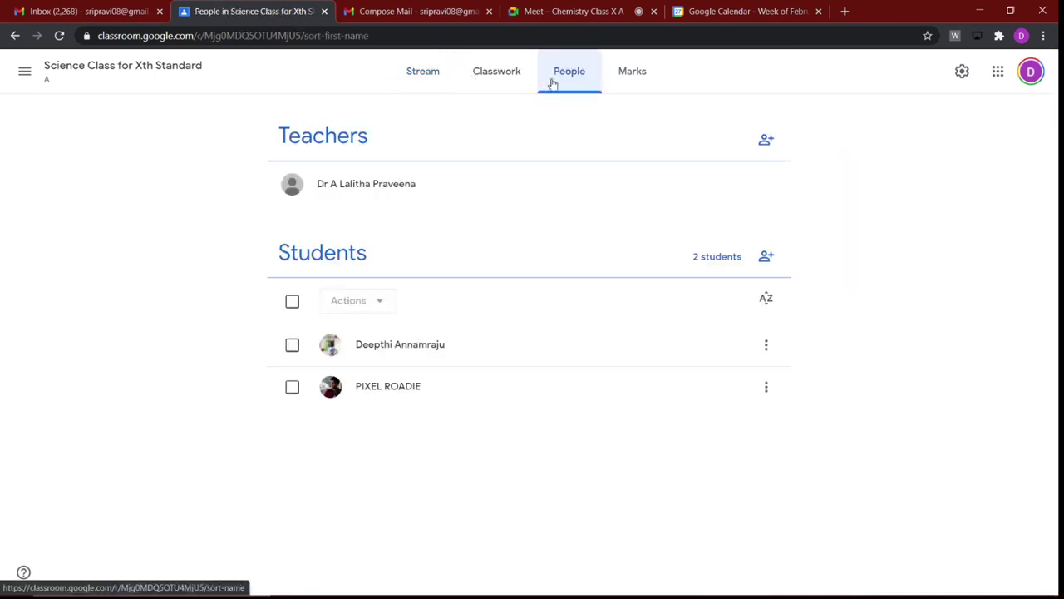
click(504, 78)
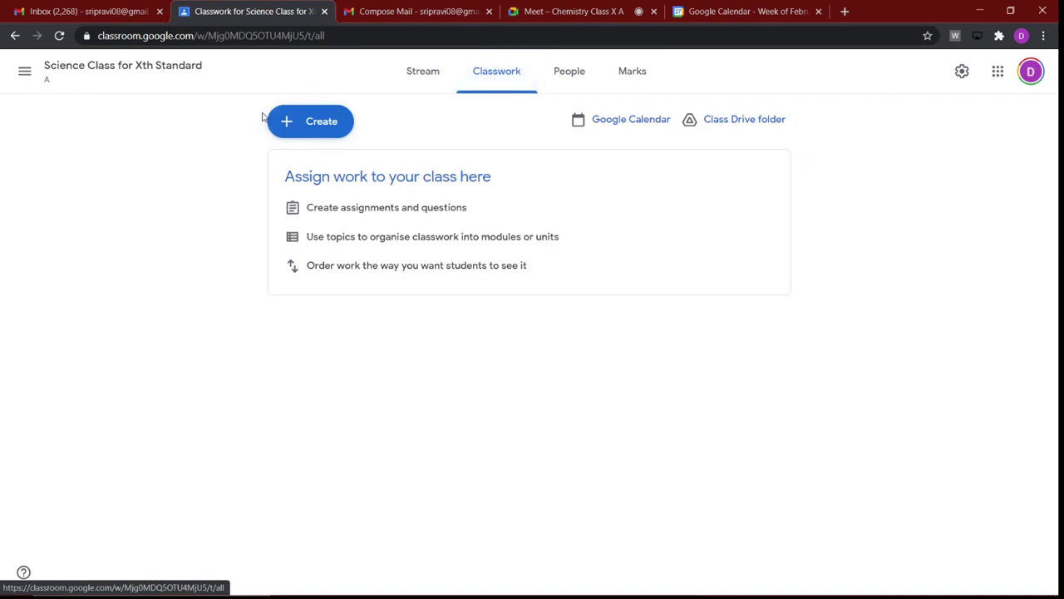
click(287, 125)
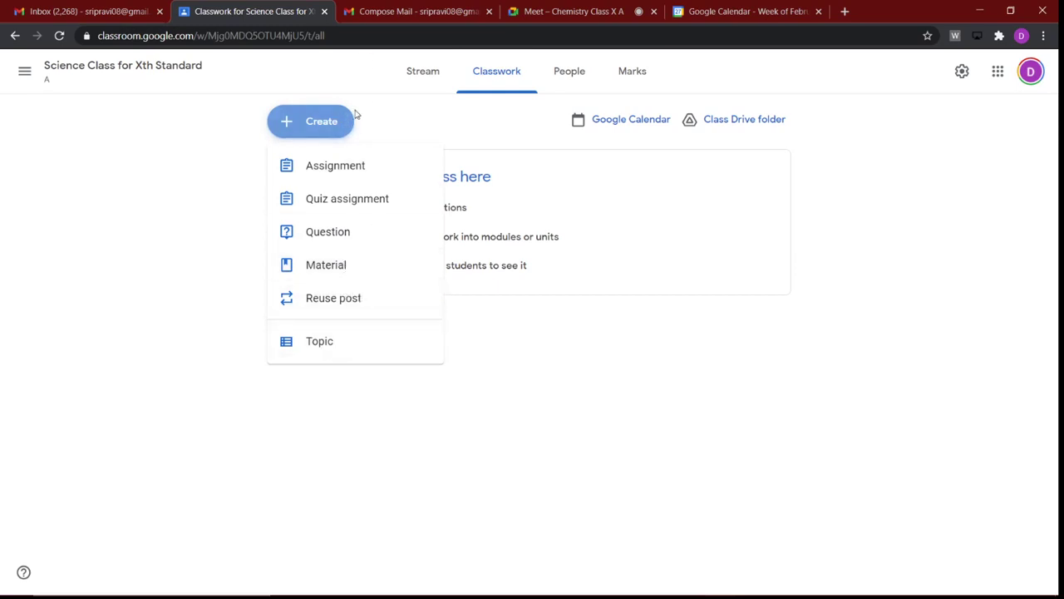
Step: Start a new class material titled 'Chemistry notes'
click(434, 105)
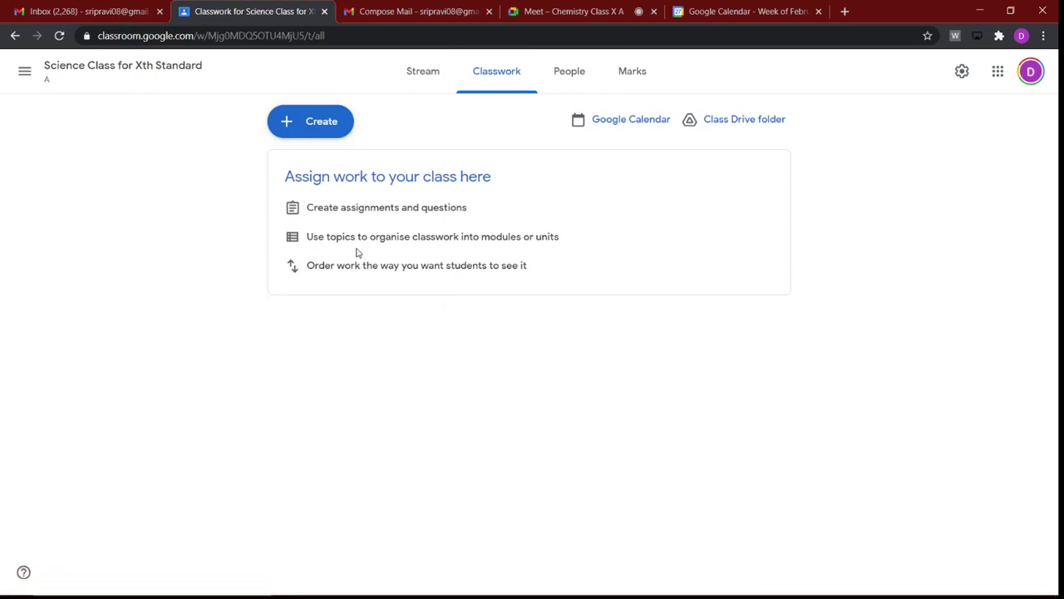
click(302, 115)
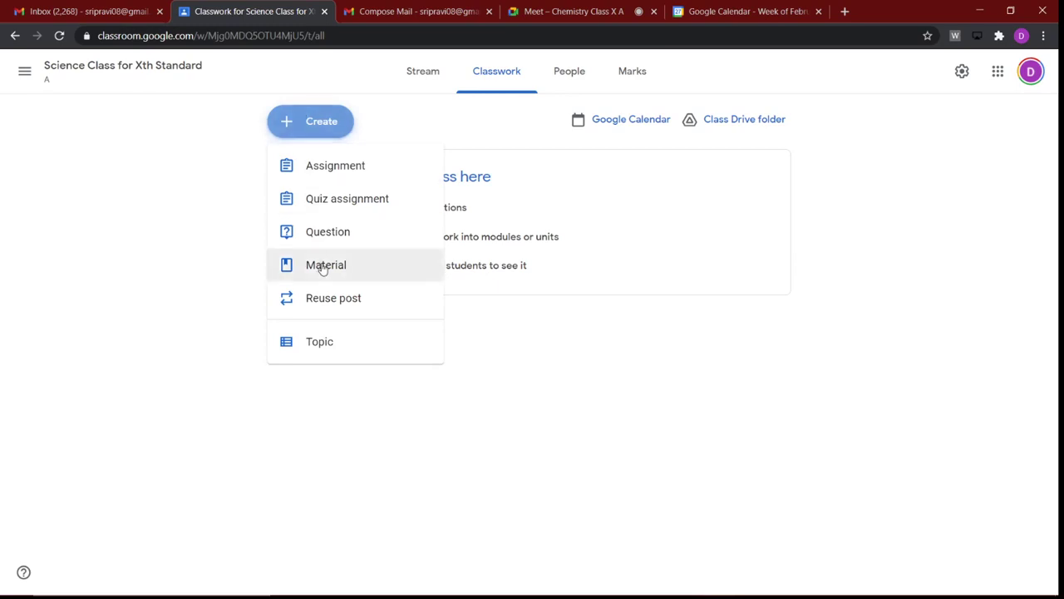
click(321, 266)
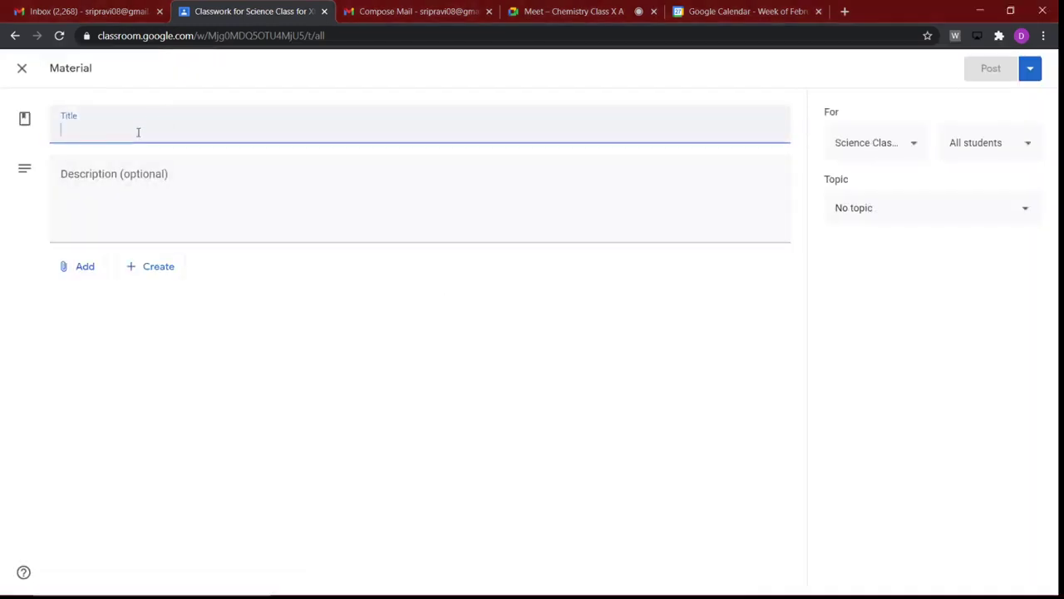
text(Ch)
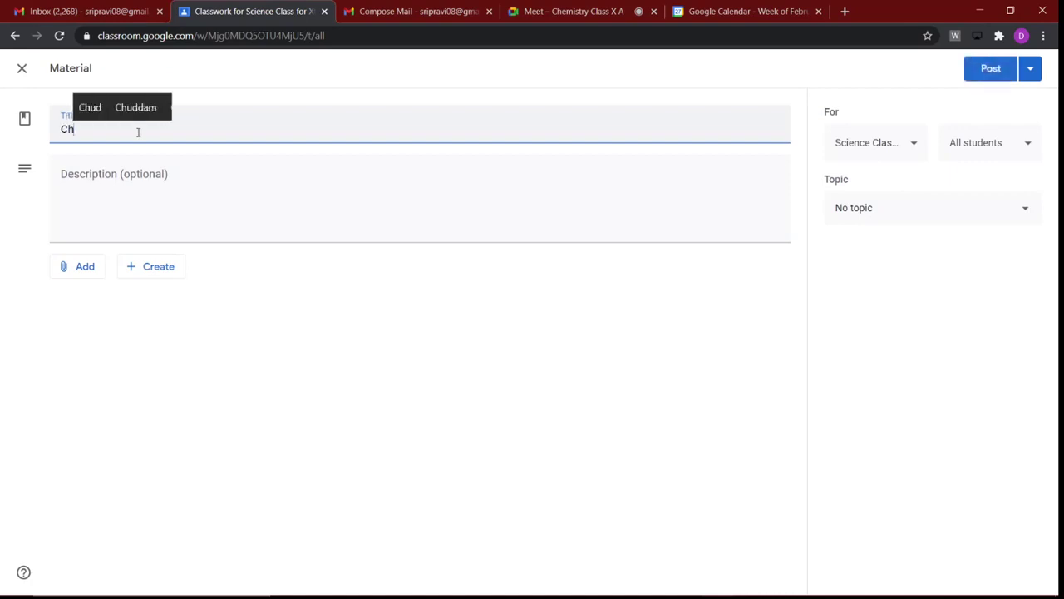
text(emistry )
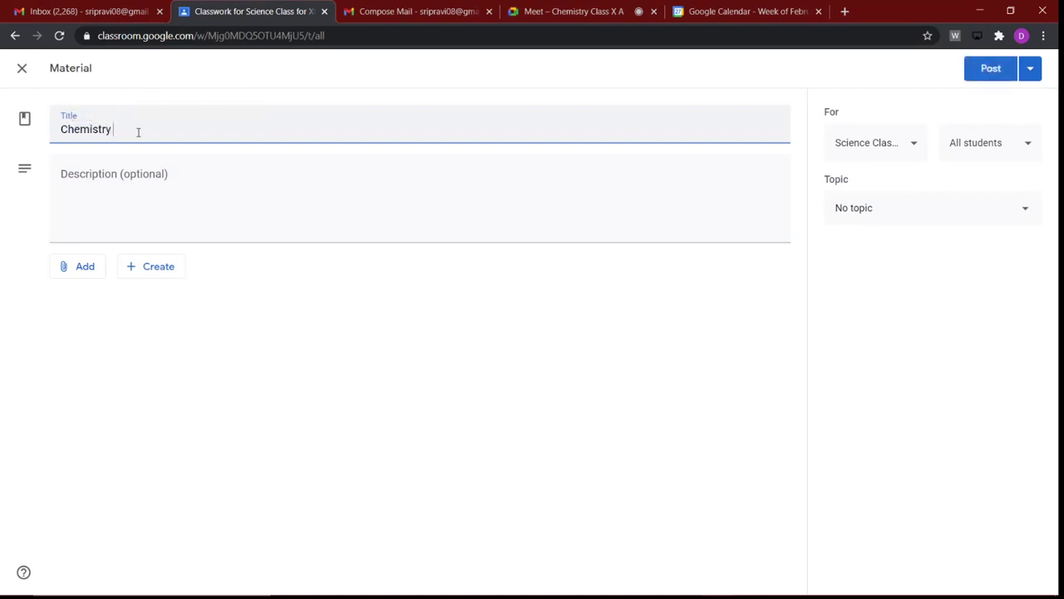
text(notes)
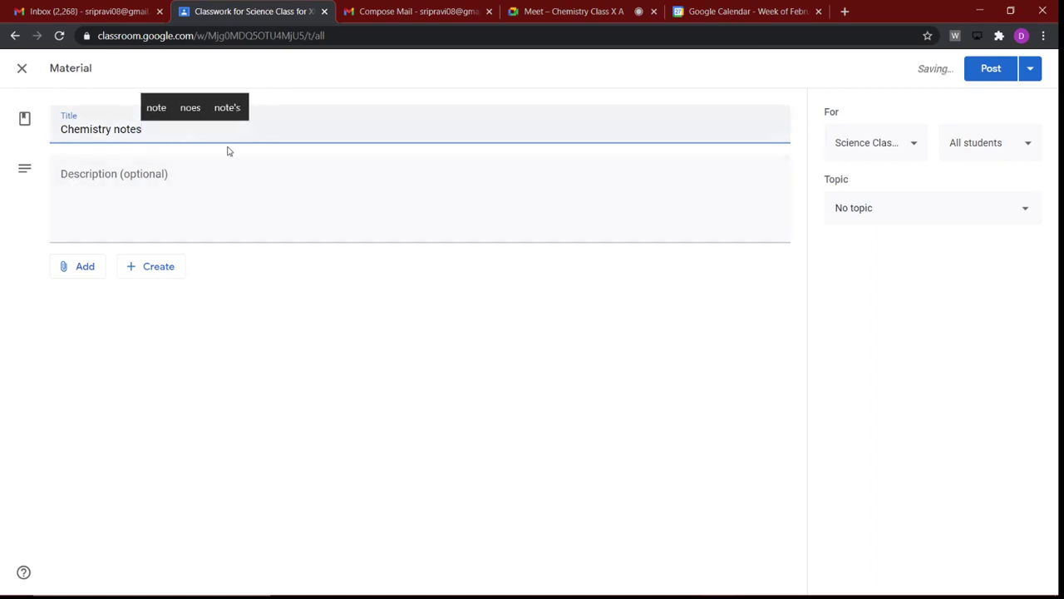
Step: Bring up the Add link prompt for the material and close the Meet and Calendar tabs
click(84, 266)
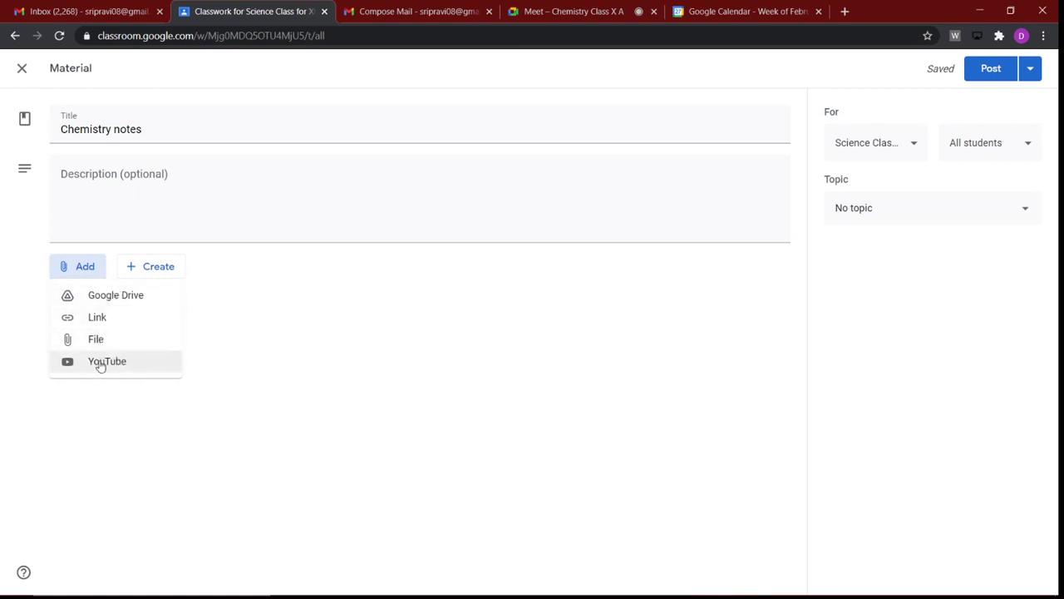
click(93, 318)
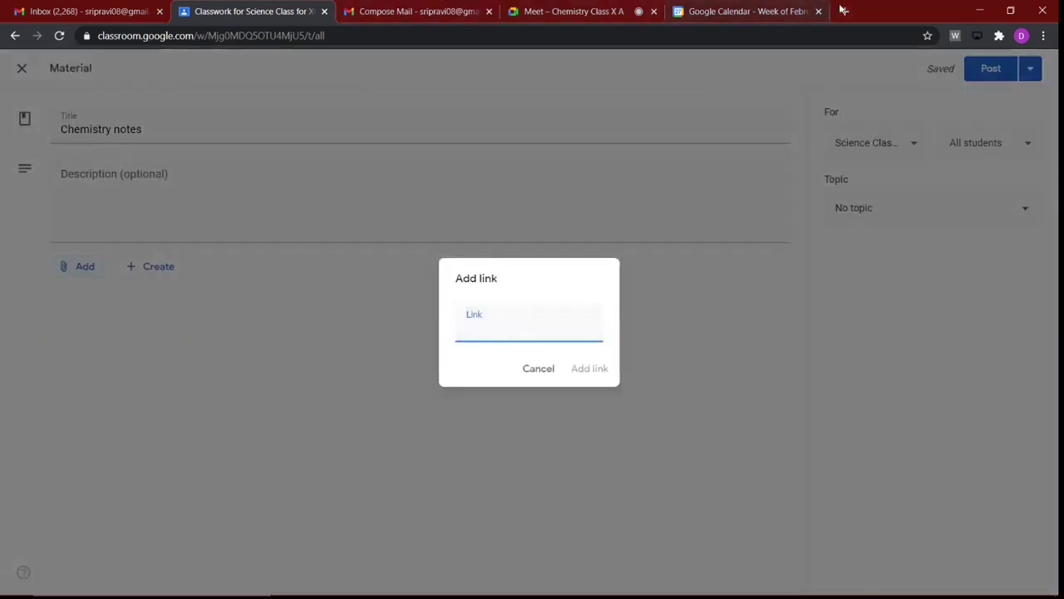
click(656, 11)
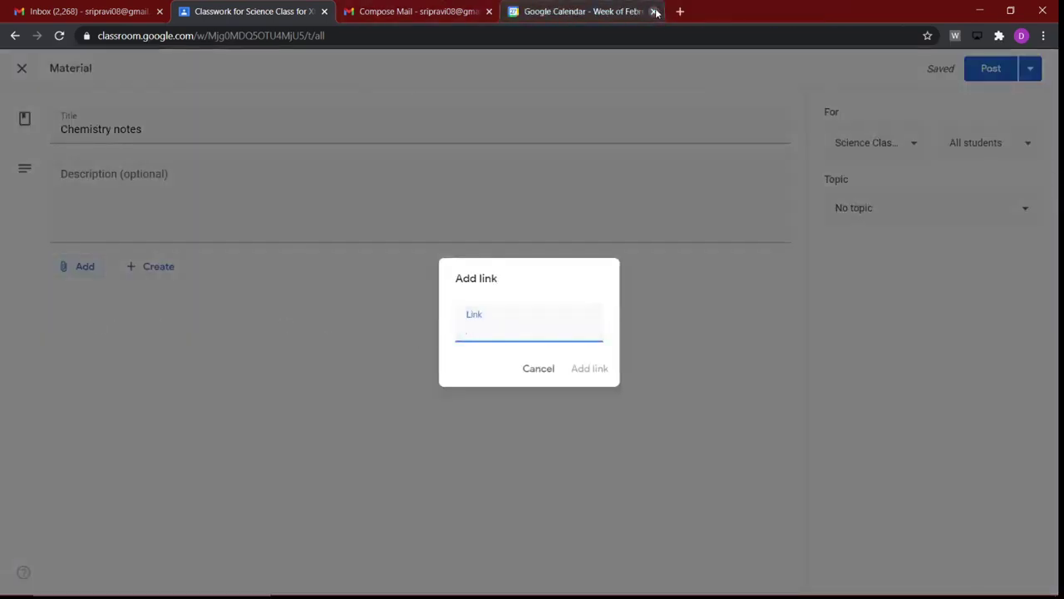
click(656, 11)
Step: Search Google for 'chemistry class ten notes' and open the BYJU'S Class 10 Science notes page
click(518, 10)
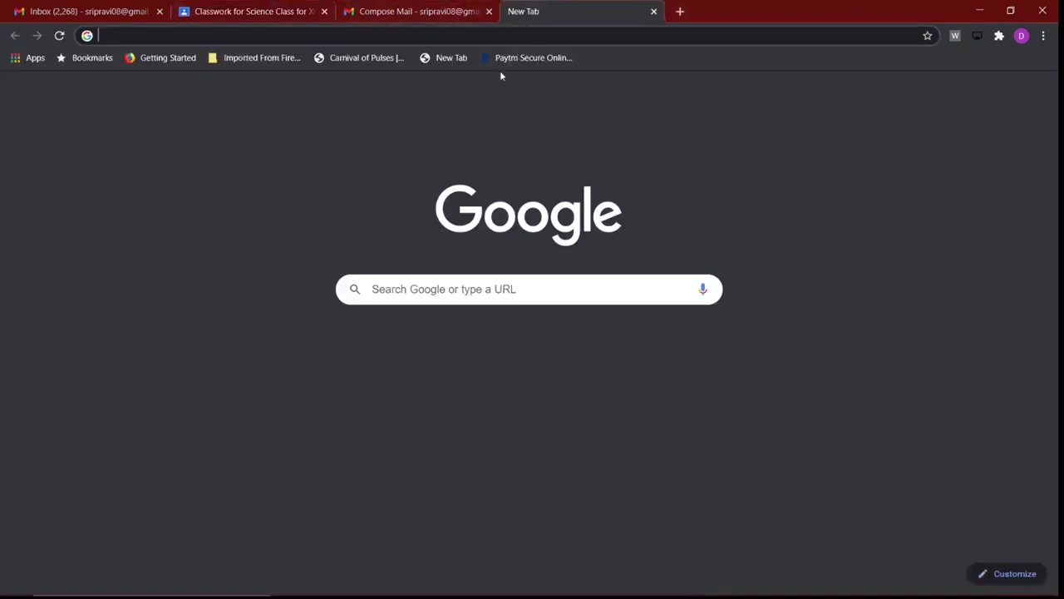
click(464, 289)
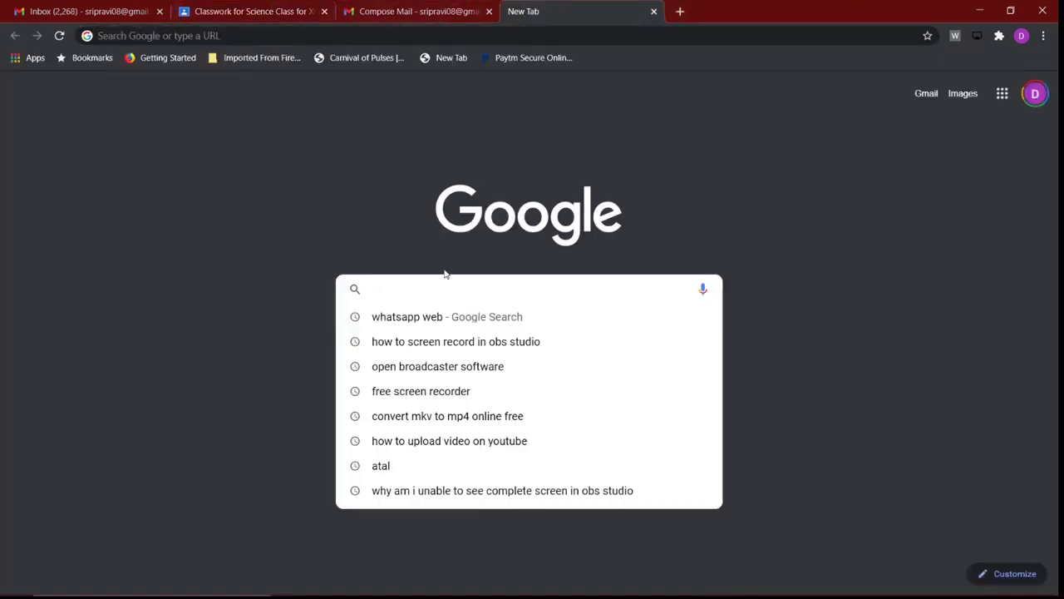
text(chemi)
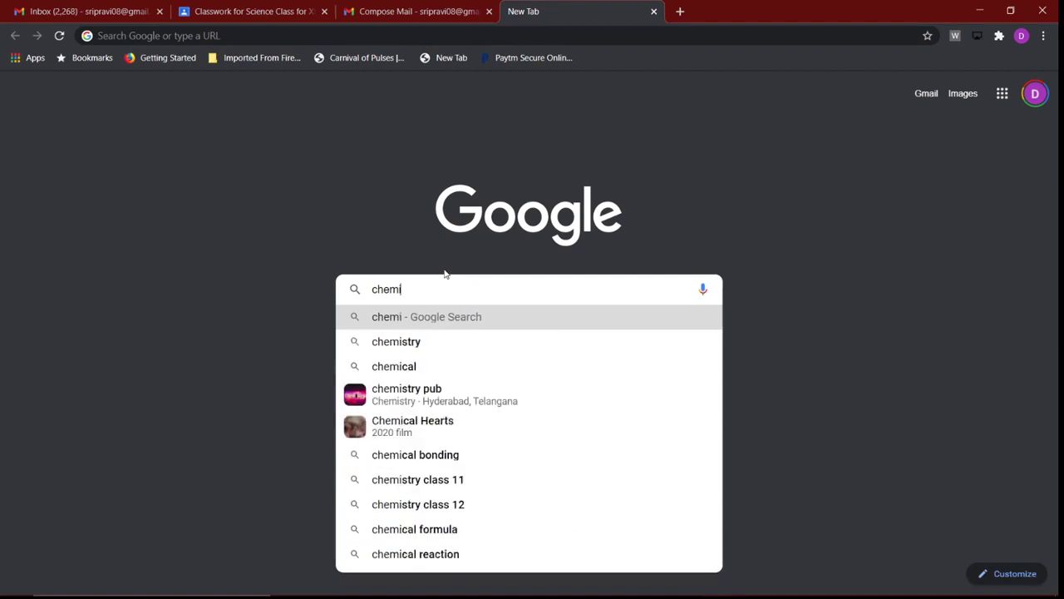
text(stry)
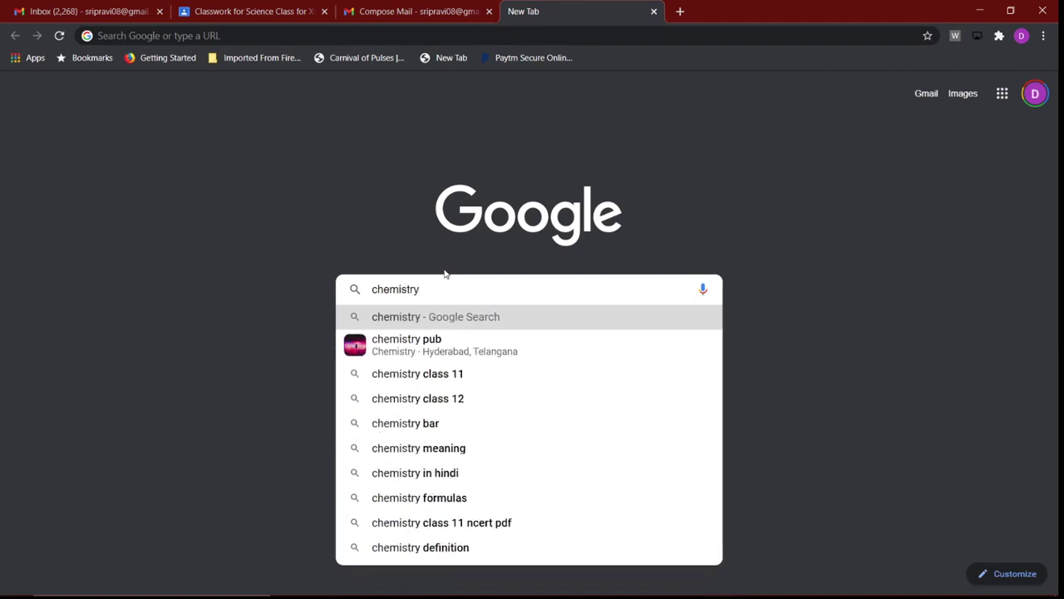
text( class 19)
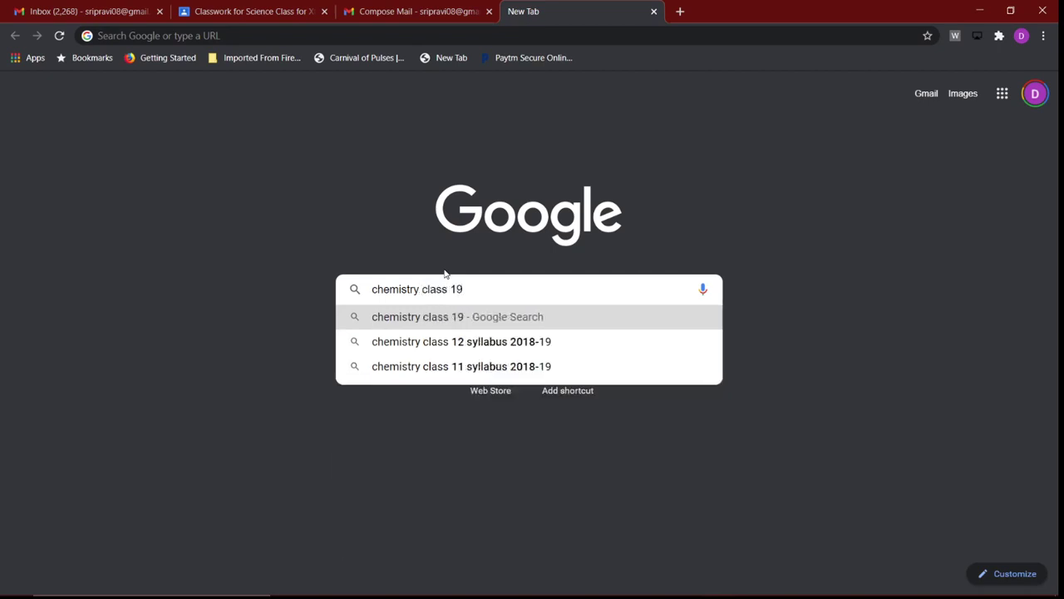
key(BackSpace)
text(o)
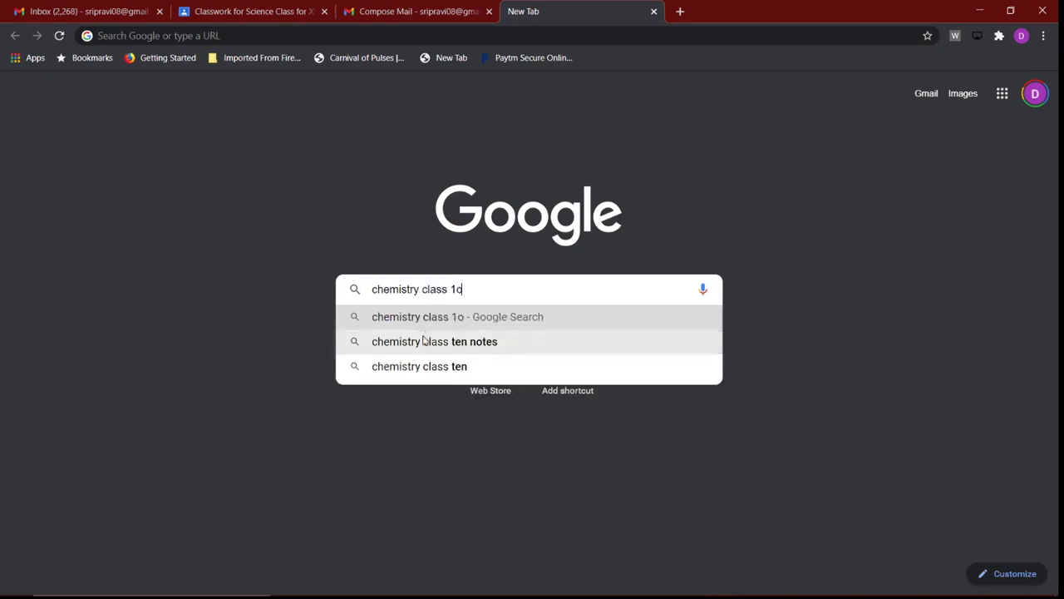
click(428, 341)
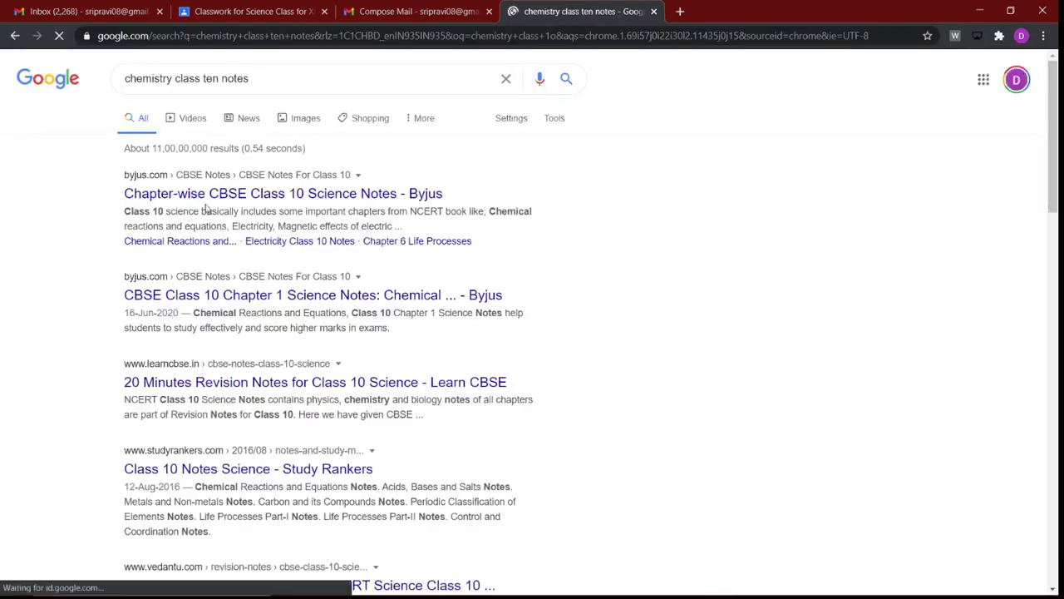
click(200, 196)
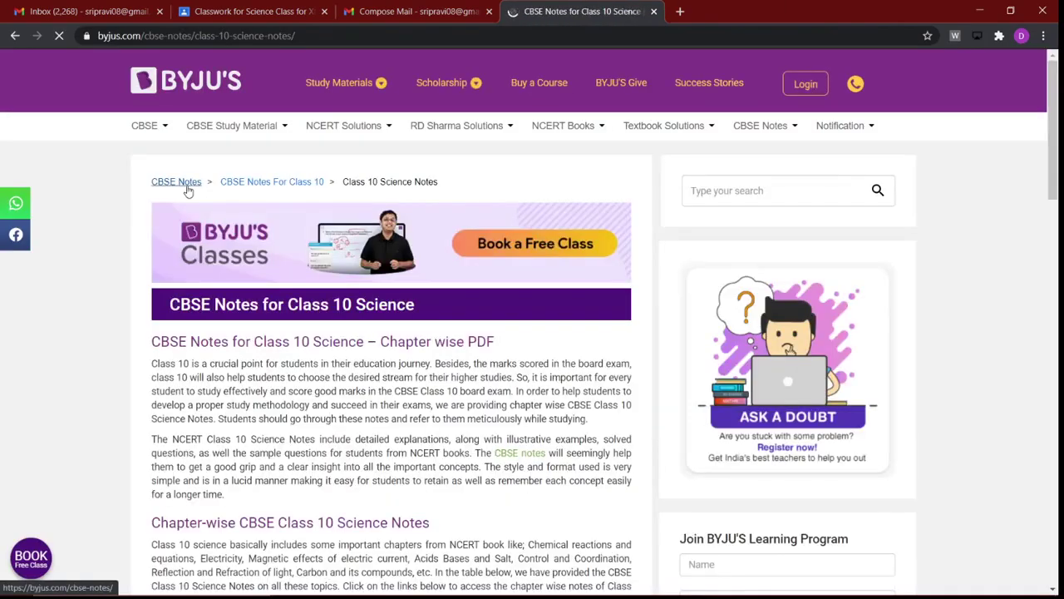
Step: Dismiss the Book a Free Class popup and copy the BYJU'S page's web address
scroll(455, 285, down, 4)
scroll(455, 285, down, 3)
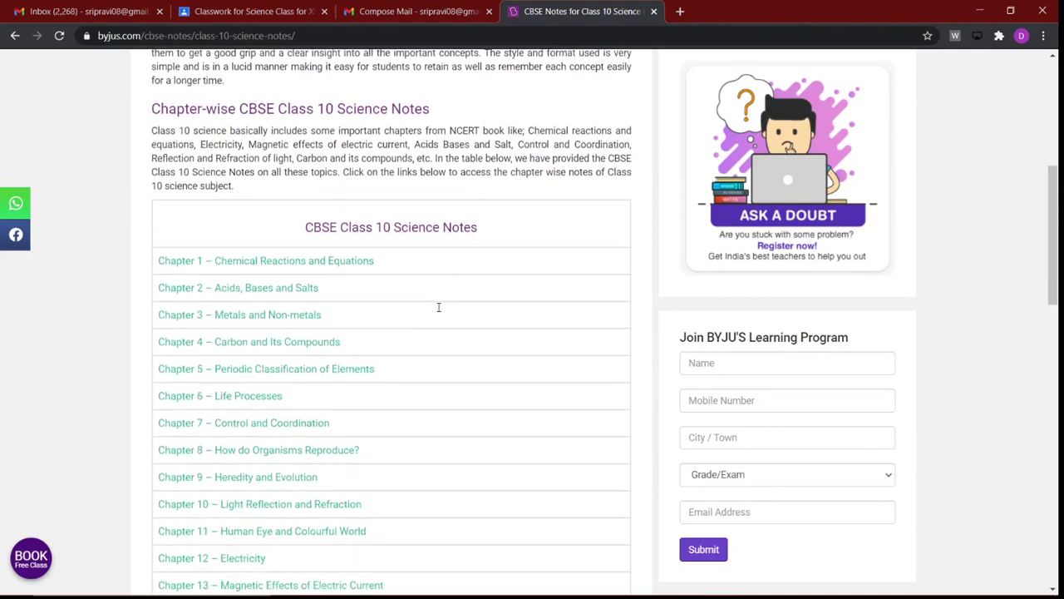
scroll(302, 532, down, 1)
scroll(302, 509, down, 4)
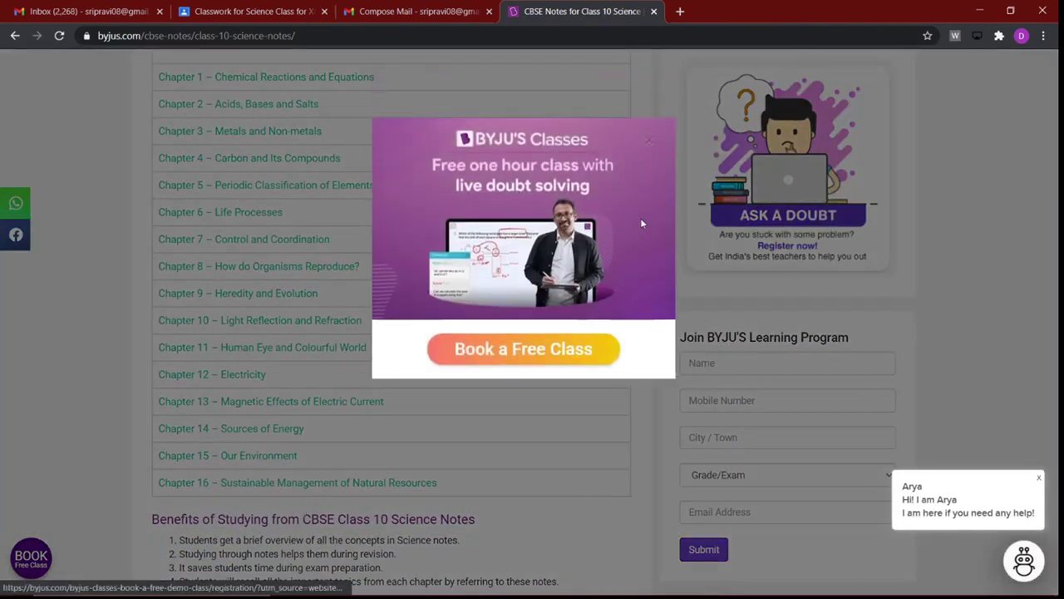
click(649, 140)
scroll(302, 363, up, 3)
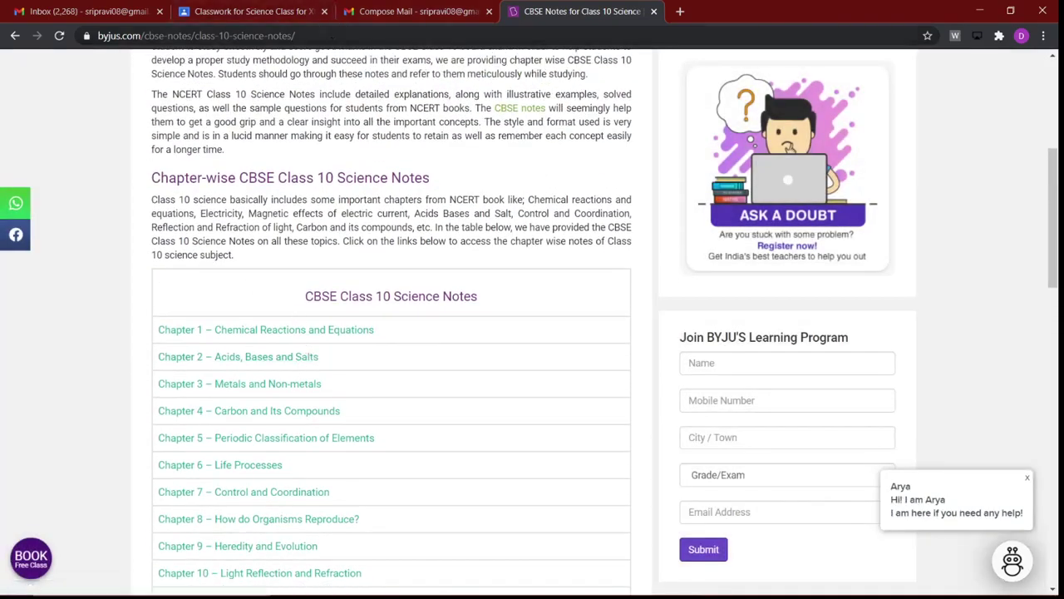
drag(296, 35, 2, 35)
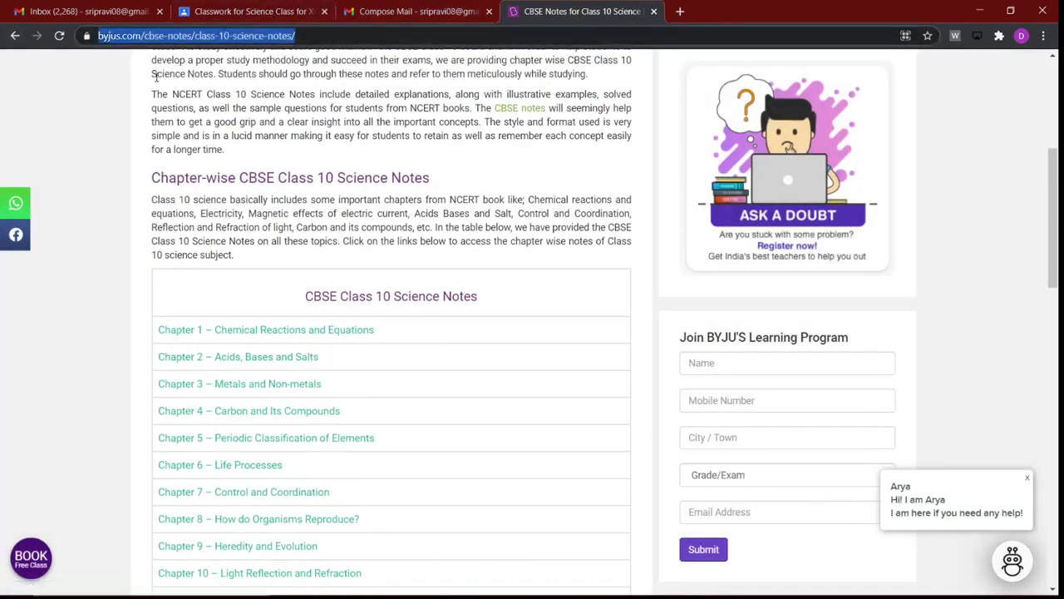
drag(155, 77, 155, 109)
scroll(1029, 212, up, 1)
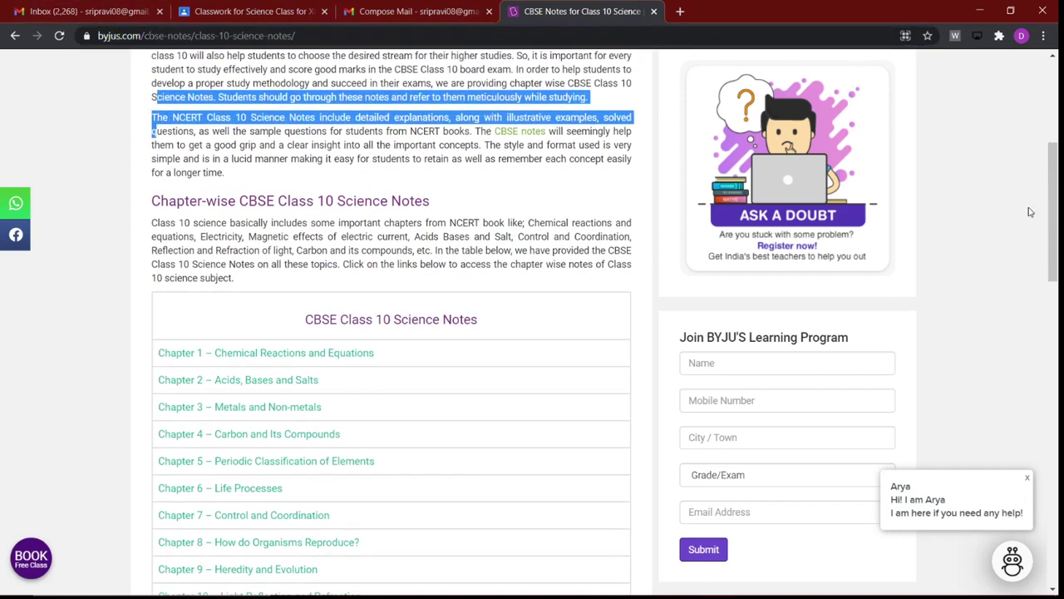
scroll(1030, 212, up, 4)
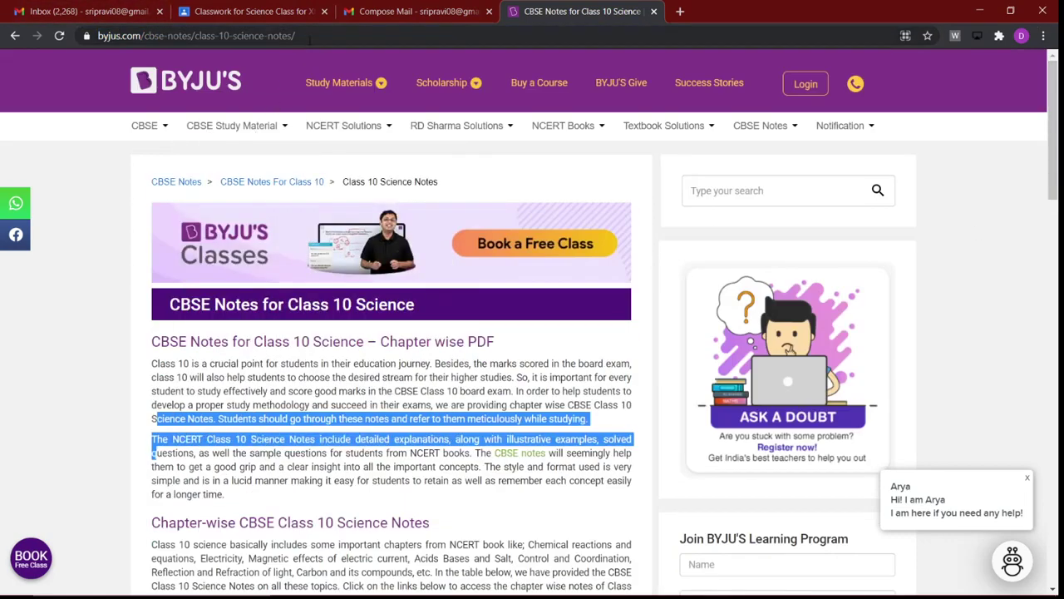
click(310, 40)
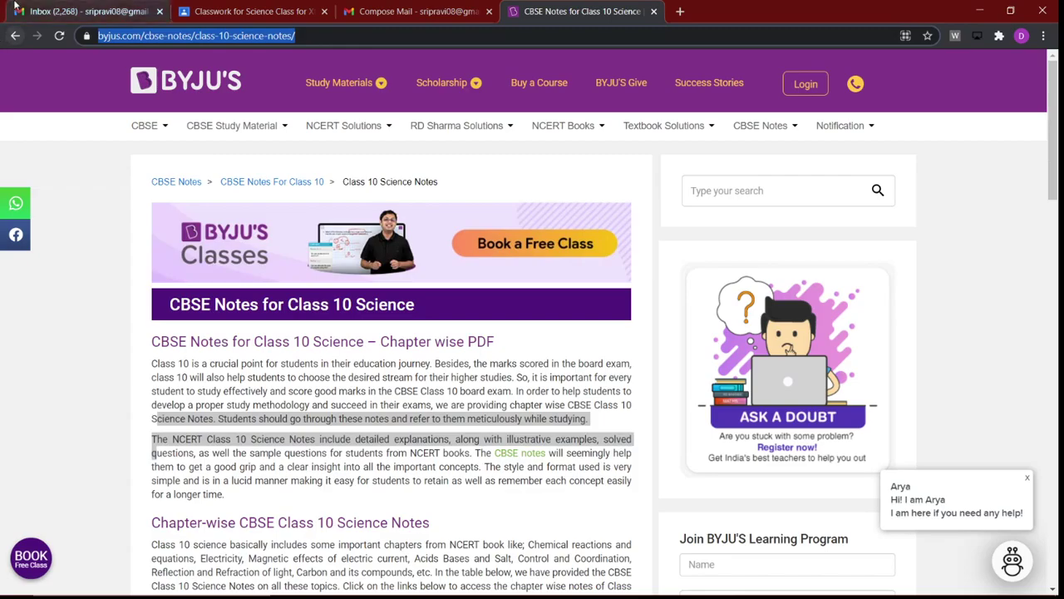
click(228, 14)
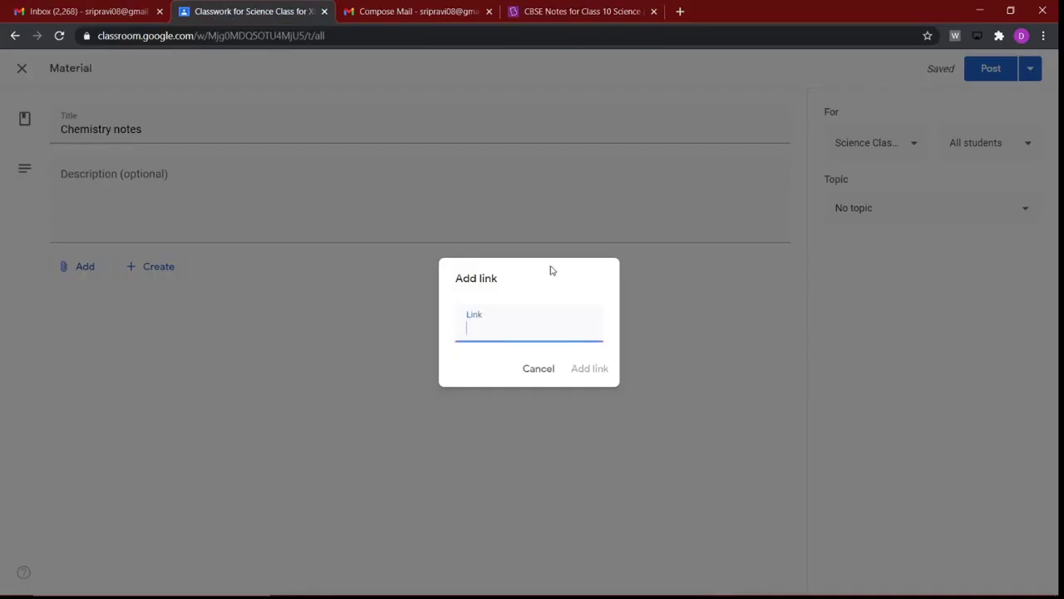
Step: Attach the pasted BYJU'S address as the link, post Chemistry notes, and dismiss the topics tip
key(ctrl+v)
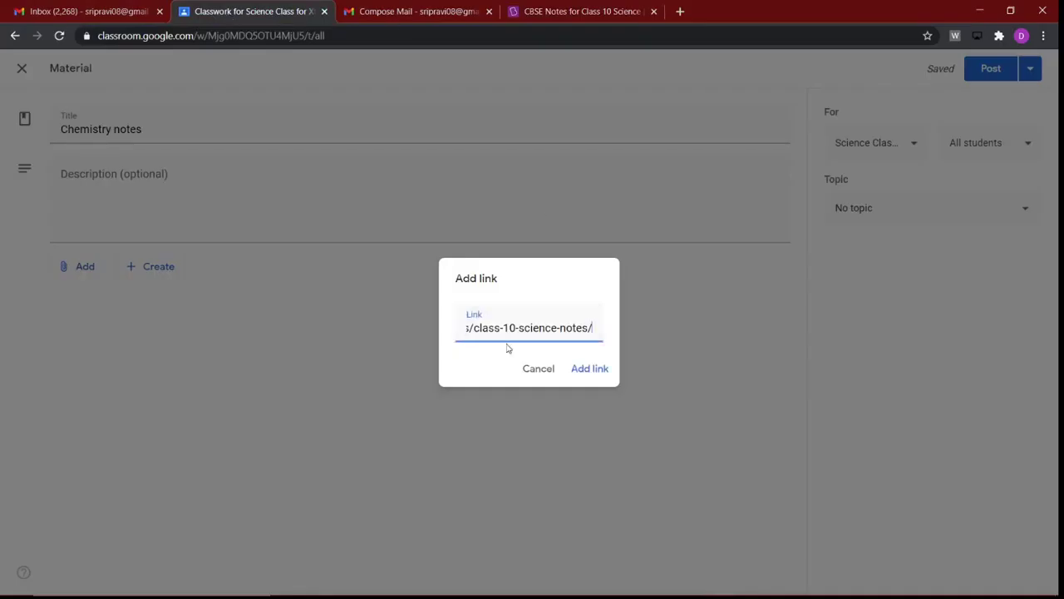
click(575, 368)
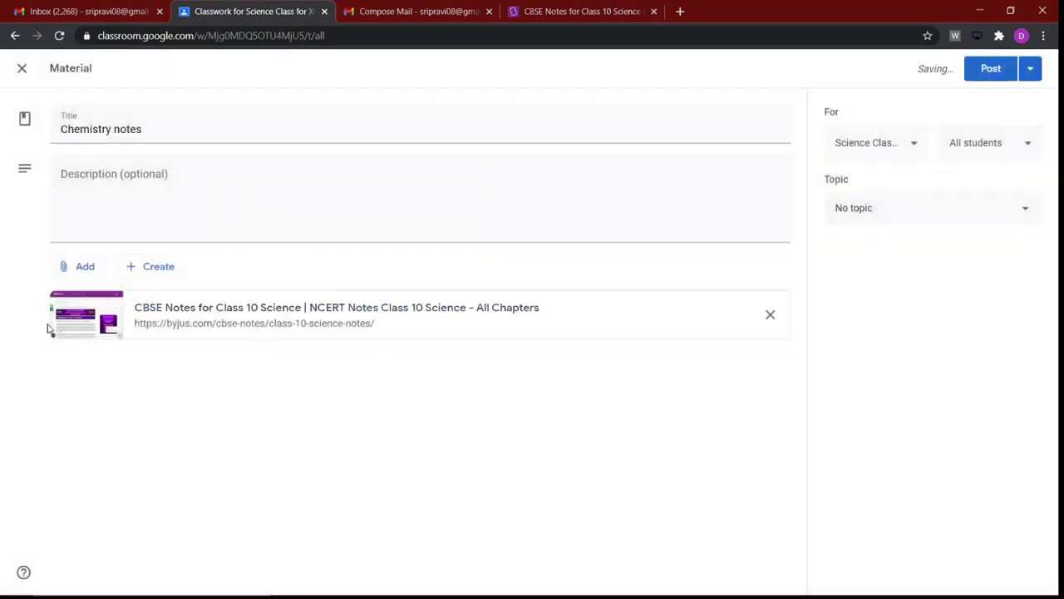
click(981, 74)
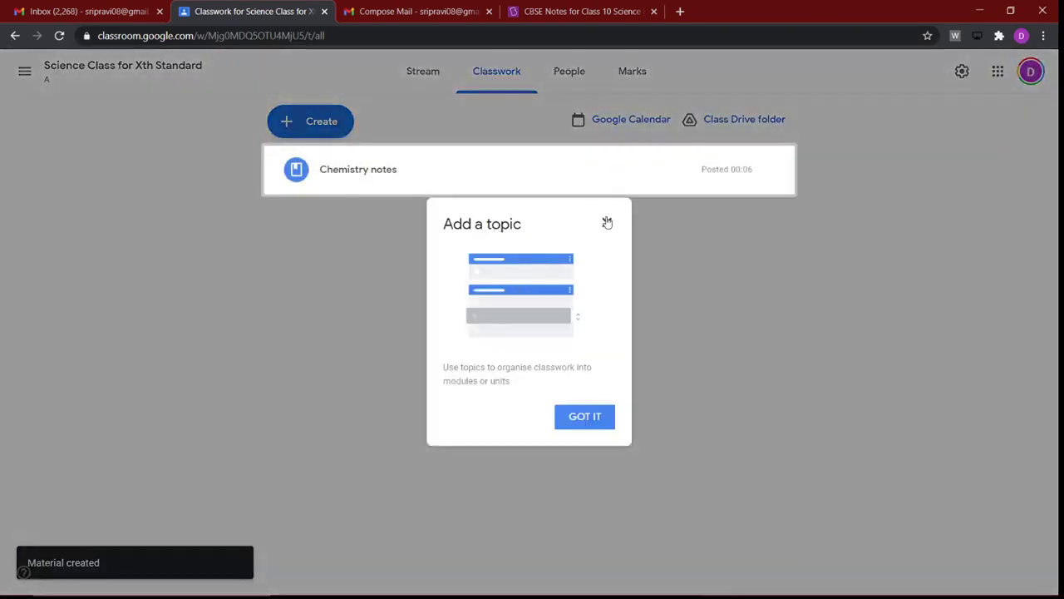
click(608, 223)
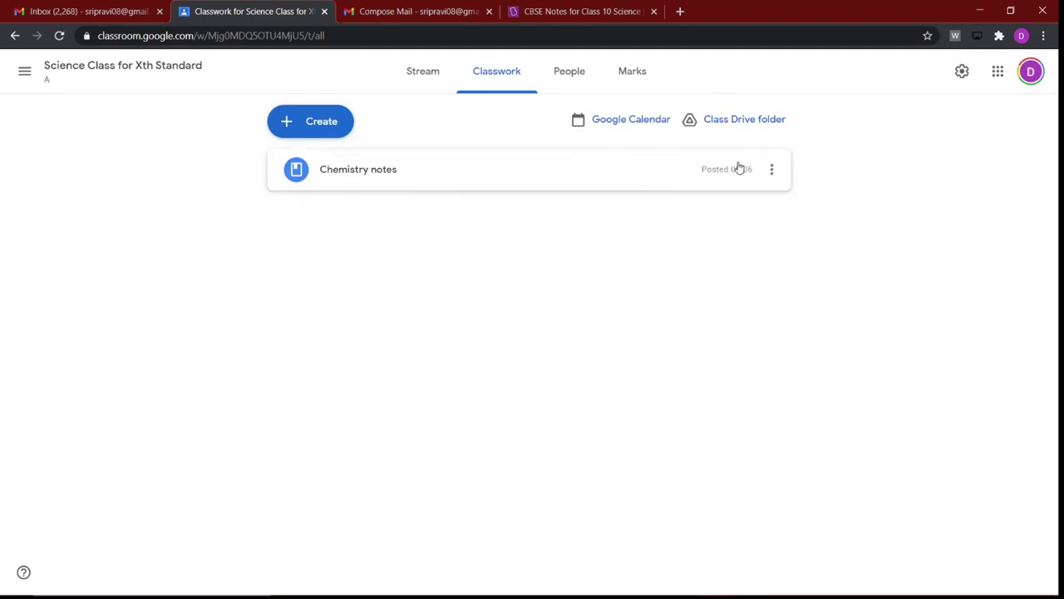
mouse_move(318, 596)
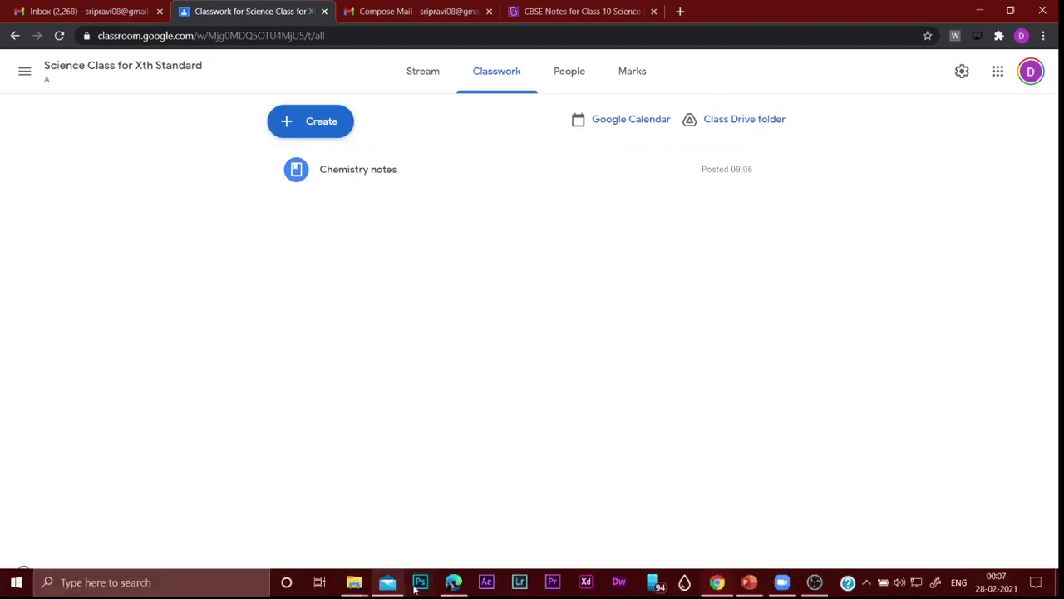
click(453, 585)
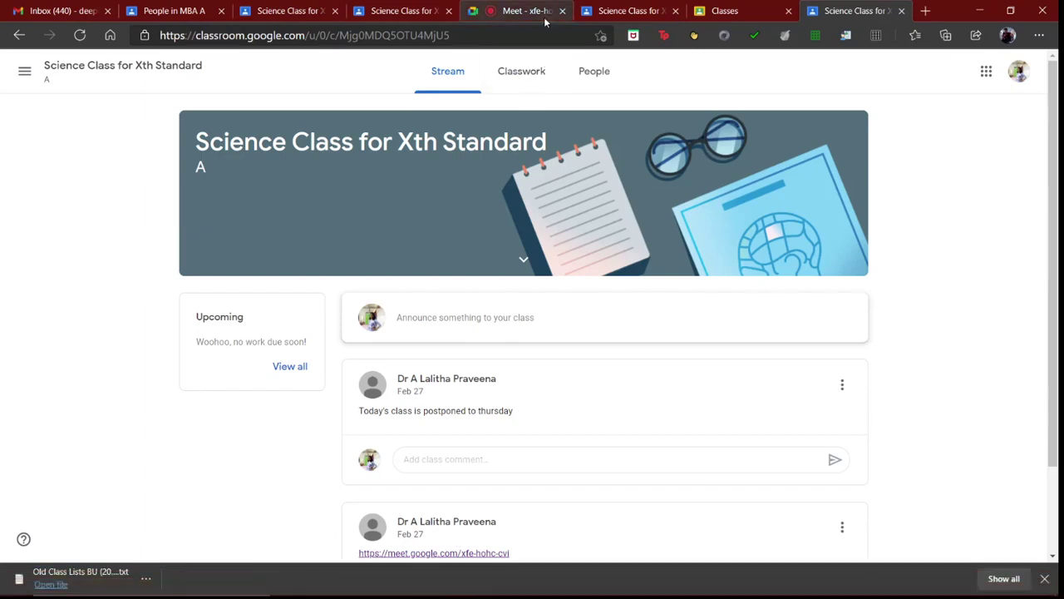
Step: As the student, open Chemistry notes under Classwork to view its BYJU'S link
click(588, 11)
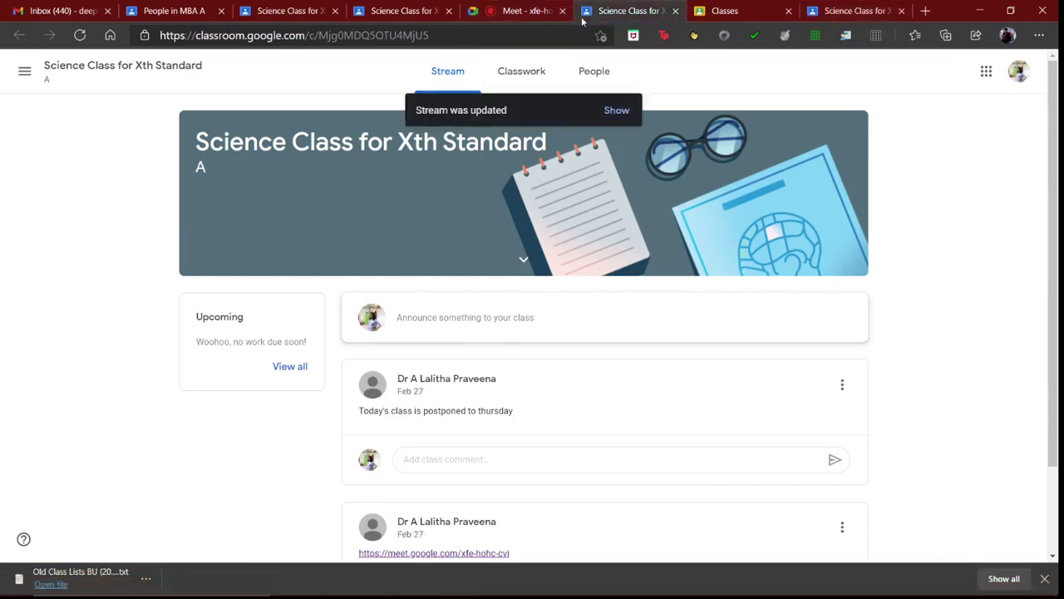
click(526, 73)
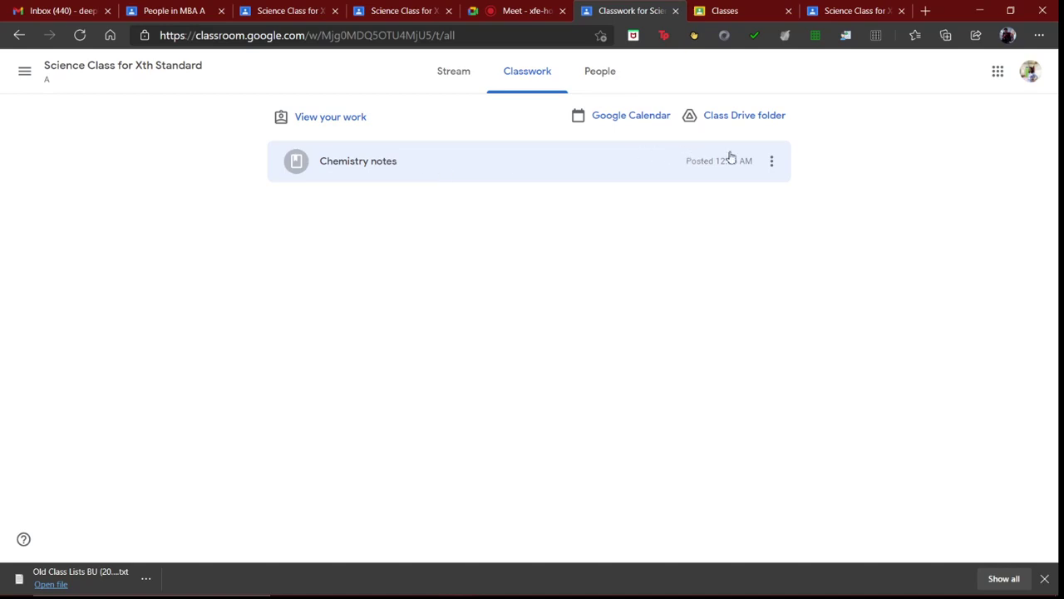
click(772, 160)
click(848, 144)
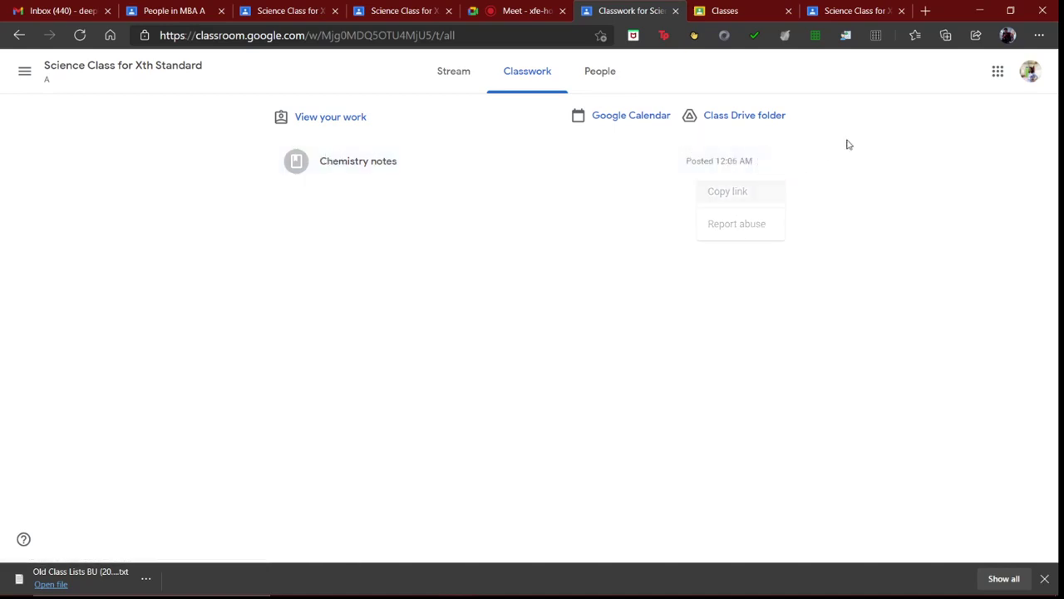
click(335, 167)
click(327, 298)
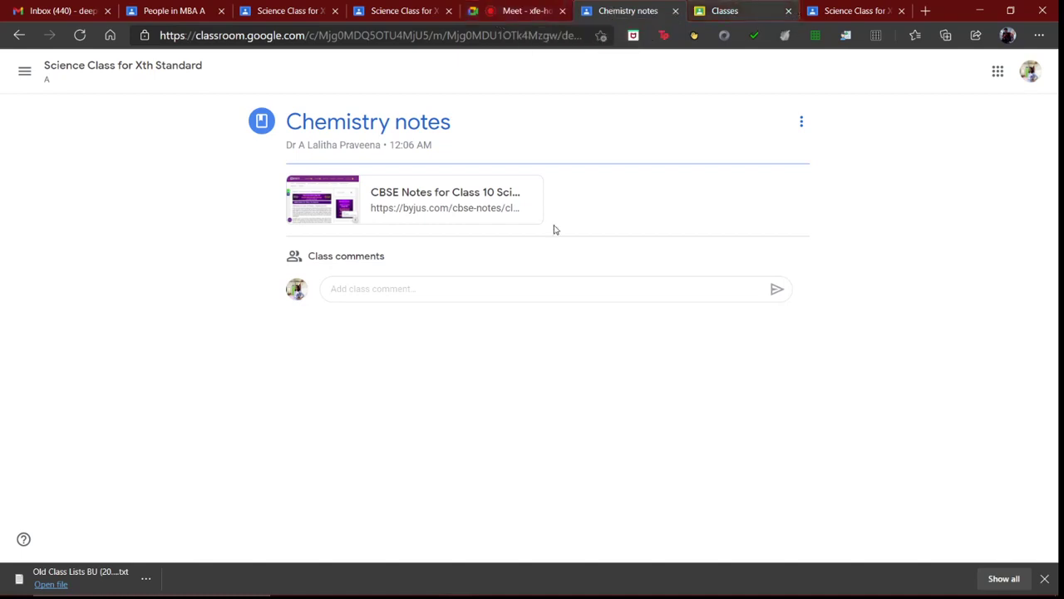
mouse_move(746, 593)
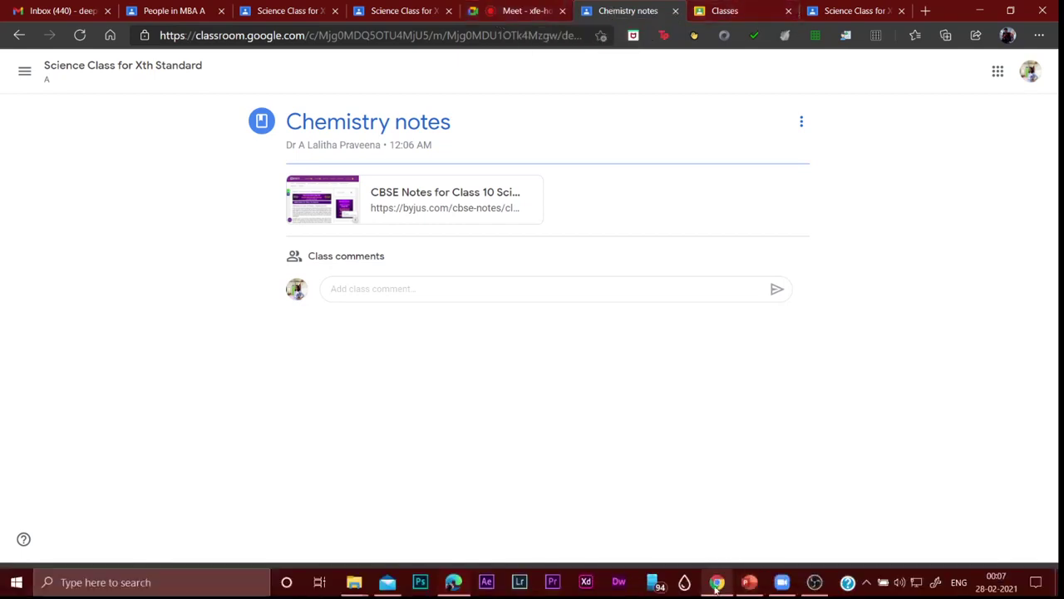
click(717, 583)
Step: Start a new material and upload the Word document 18B81A0529.docx from the NOTES folder
click(287, 133)
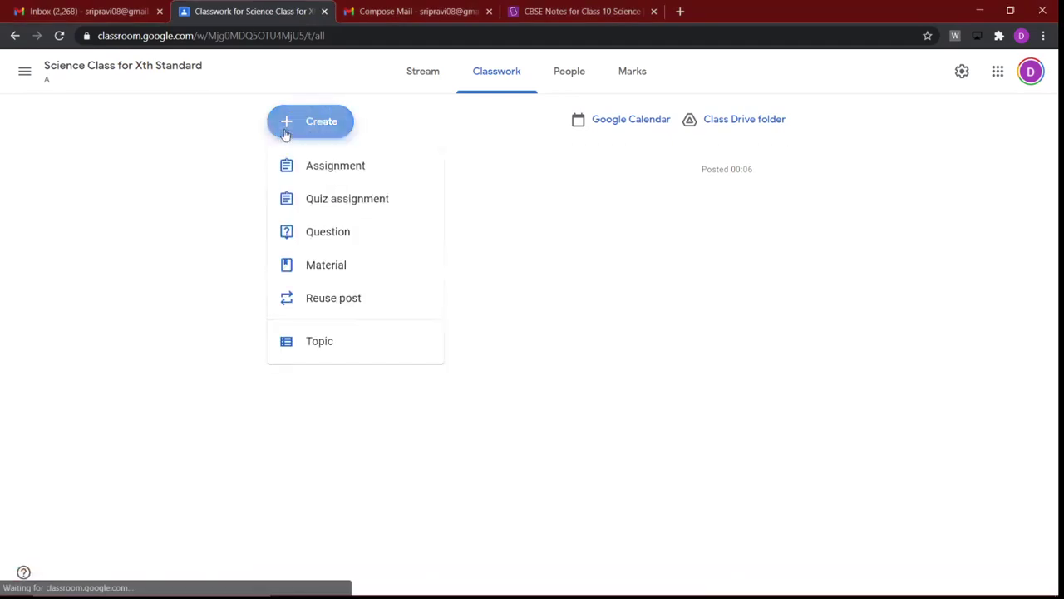
click(326, 267)
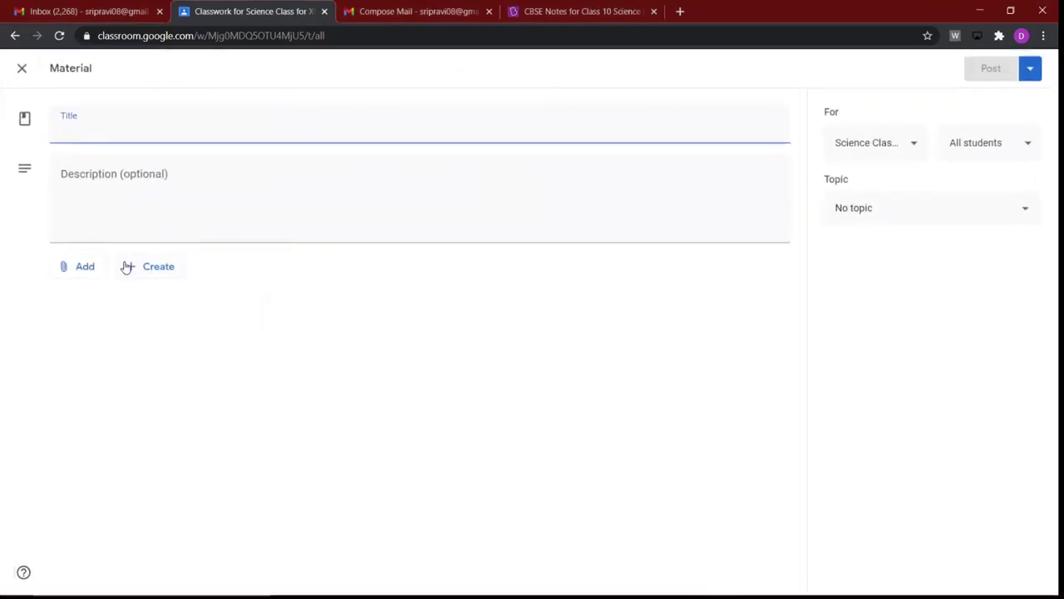
click(92, 273)
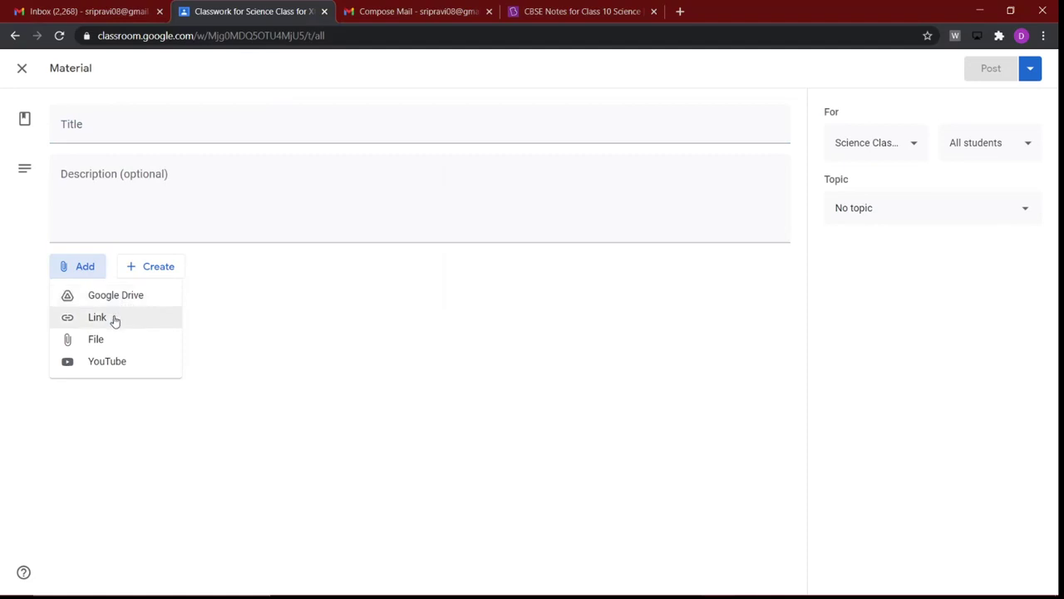
click(97, 339)
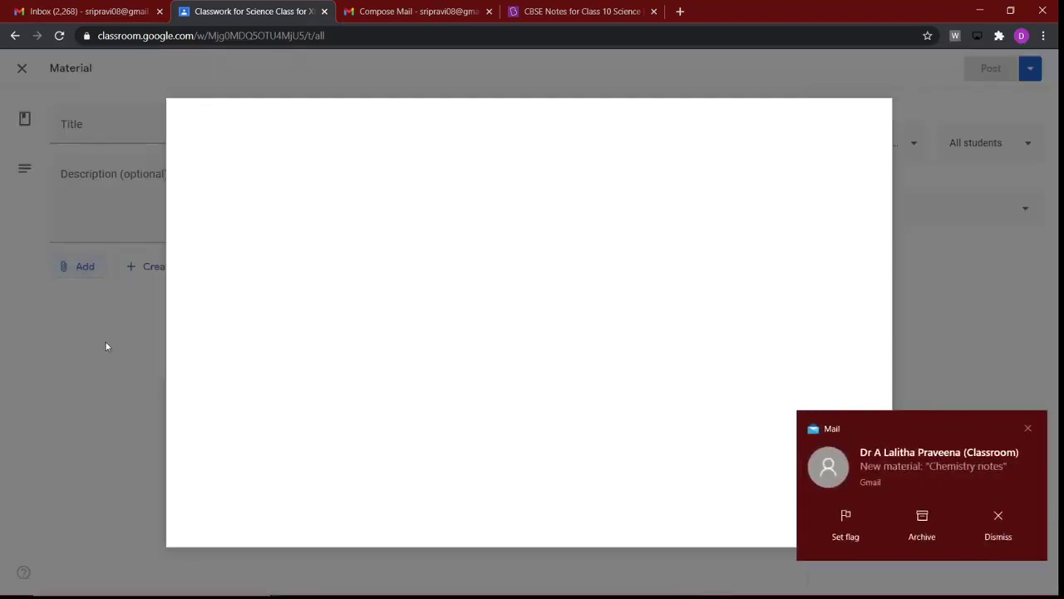
click(1029, 429)
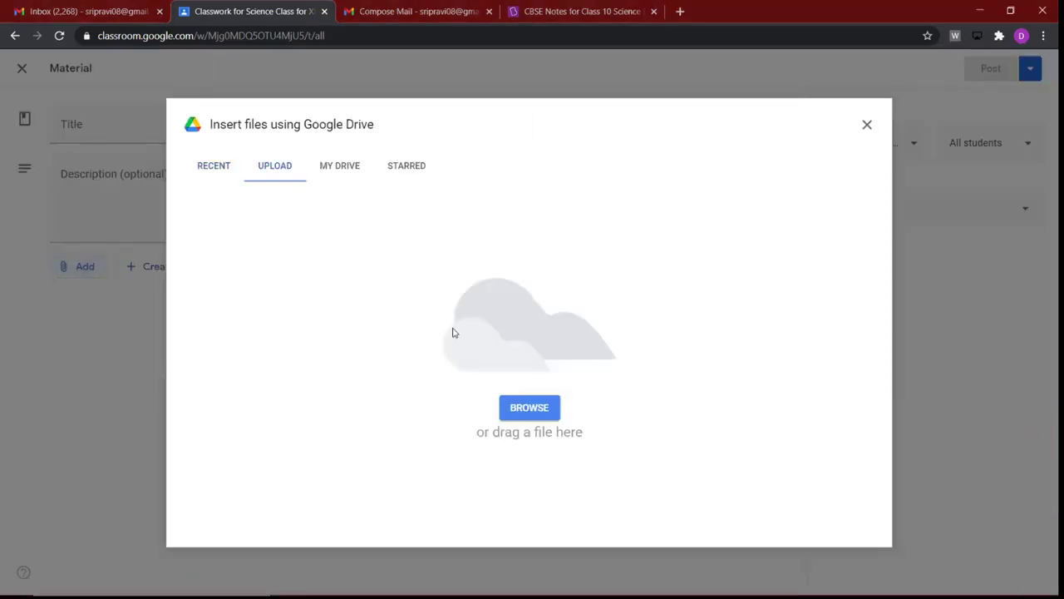
click(528, 419)
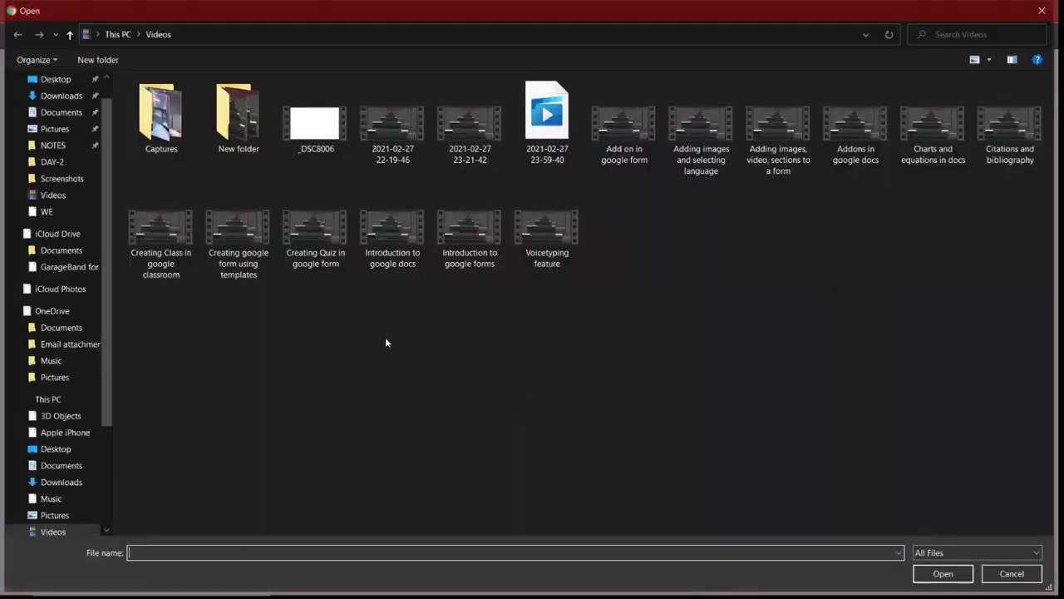
click(47, 147)
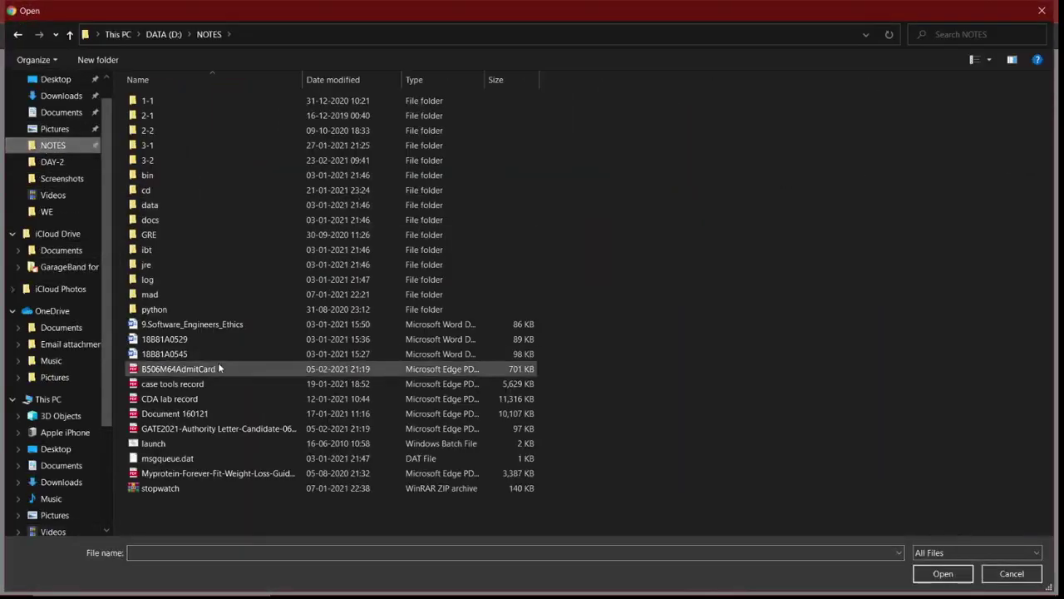
click(217, 341)
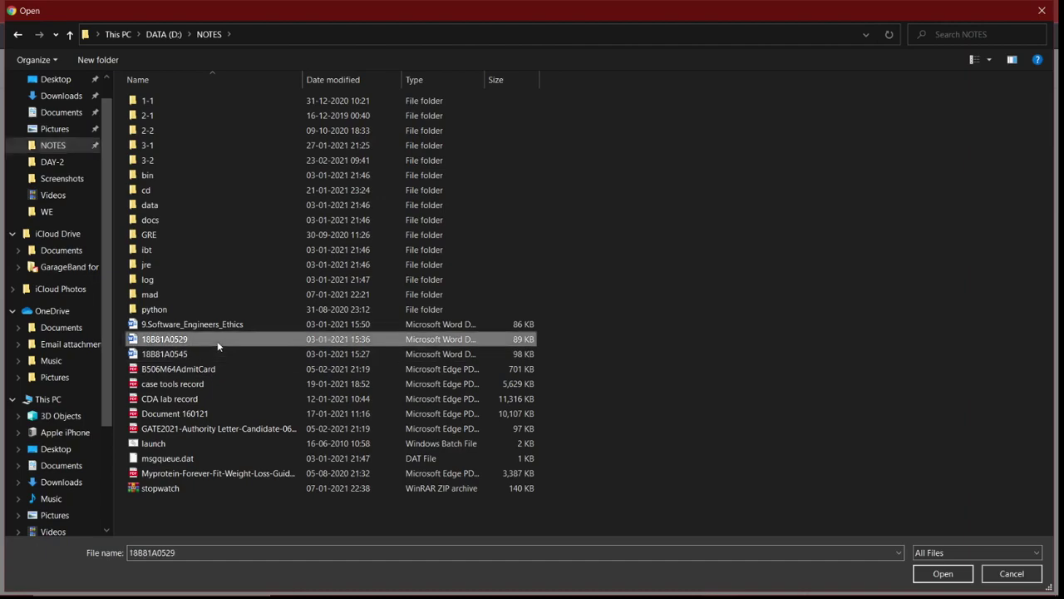
click(955, 573)
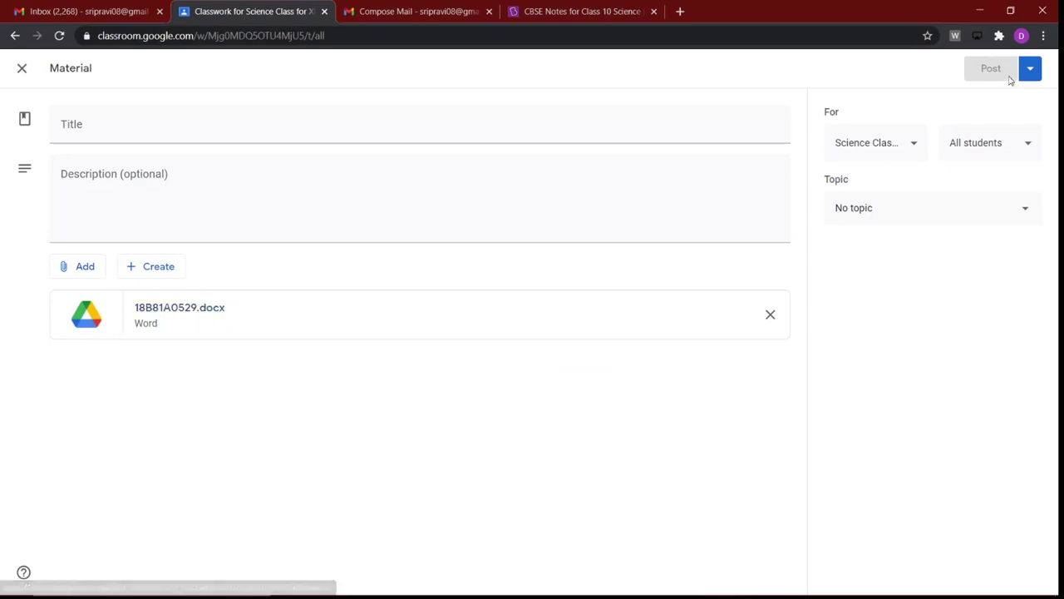
Step: Title the material 'Chemistry notes lesson 2' and post it to the class
click(240, 135)
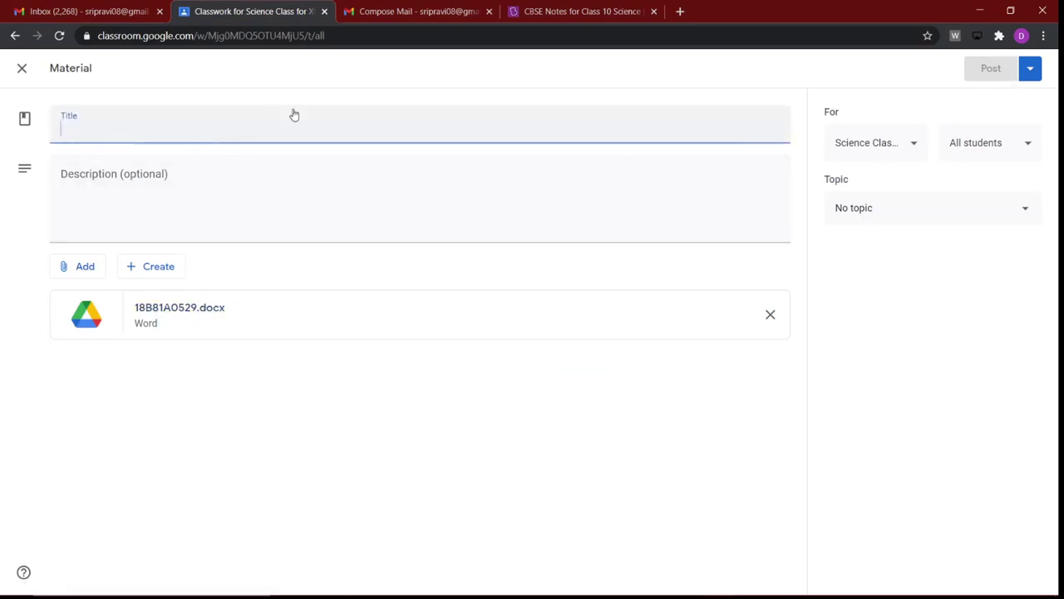
text(Ch)
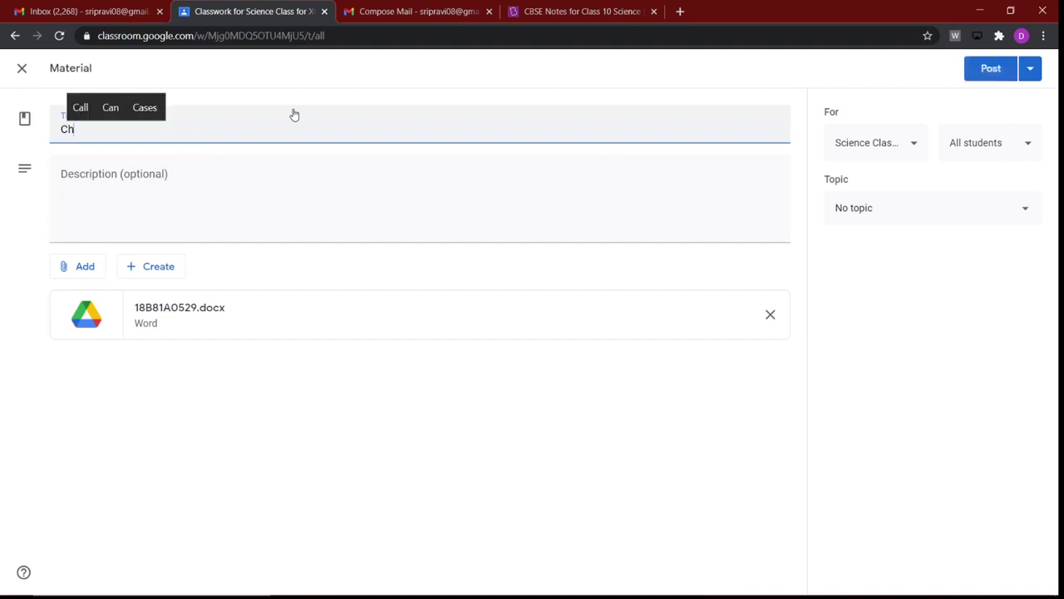
text(emistry)
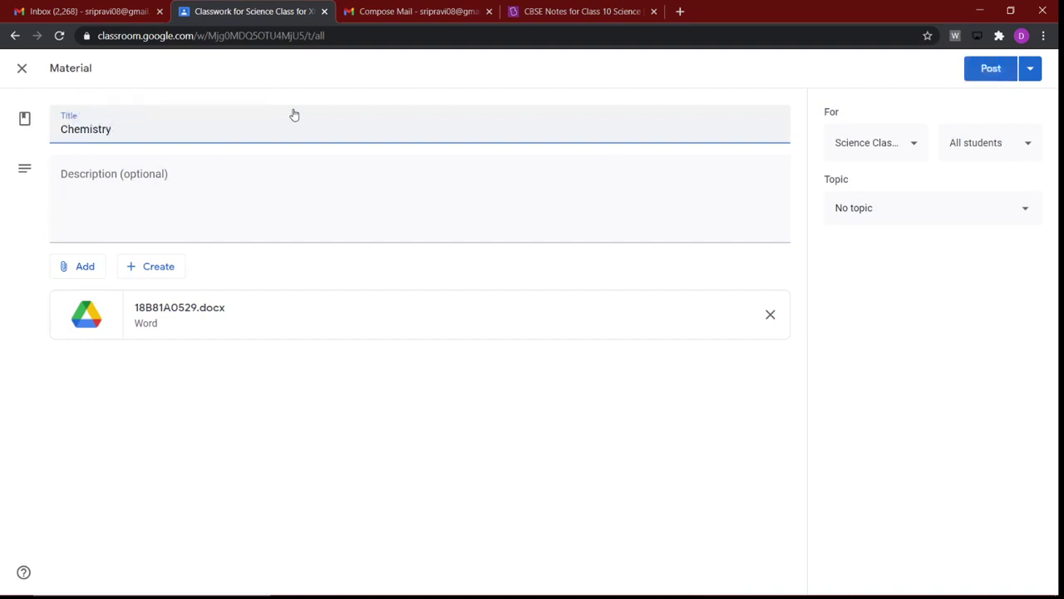
text( notes lesson 2)
click(985, 77)
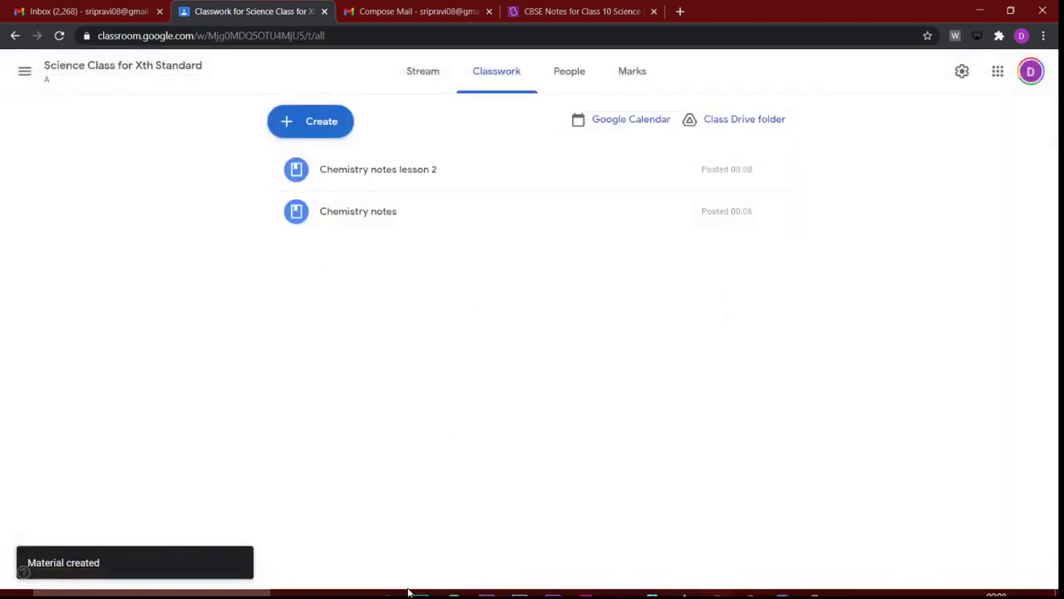
Step: In the student's browser, open Science Class for Xth Standard's Classwork page
click(453, 582)
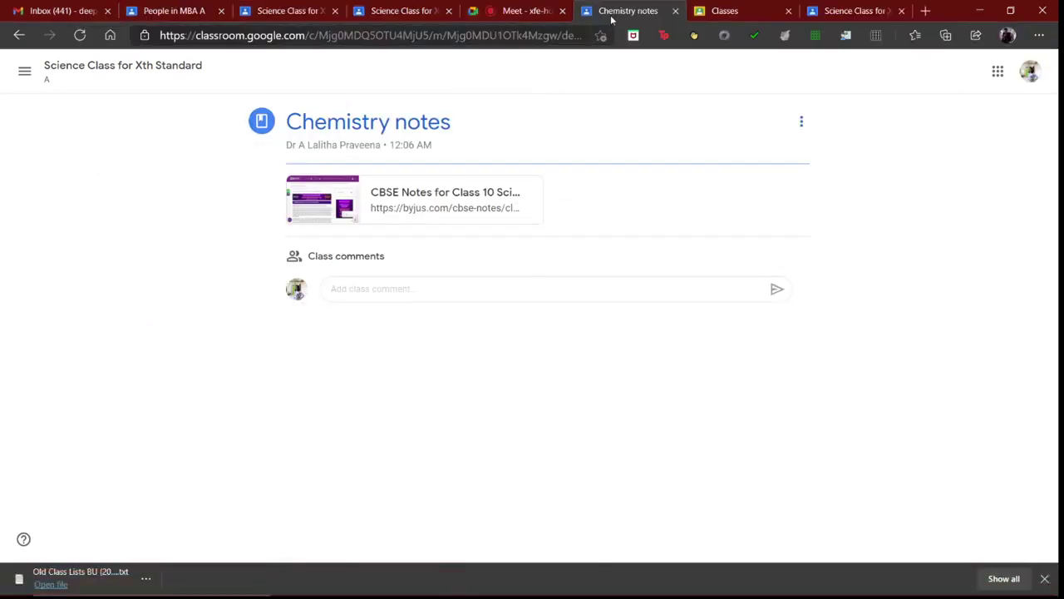
click(827, 11)
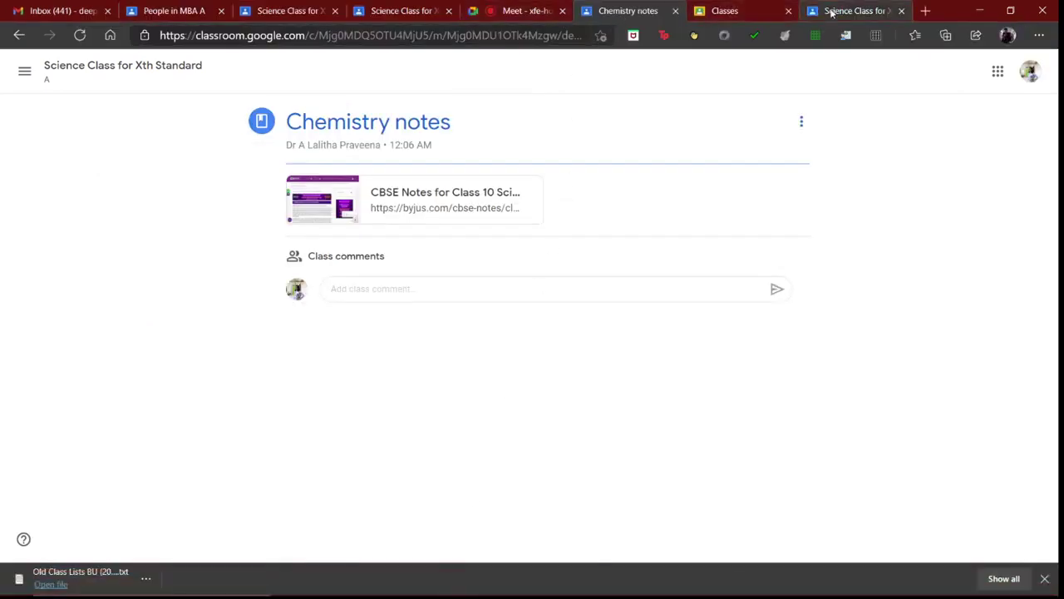
click(511, 75)
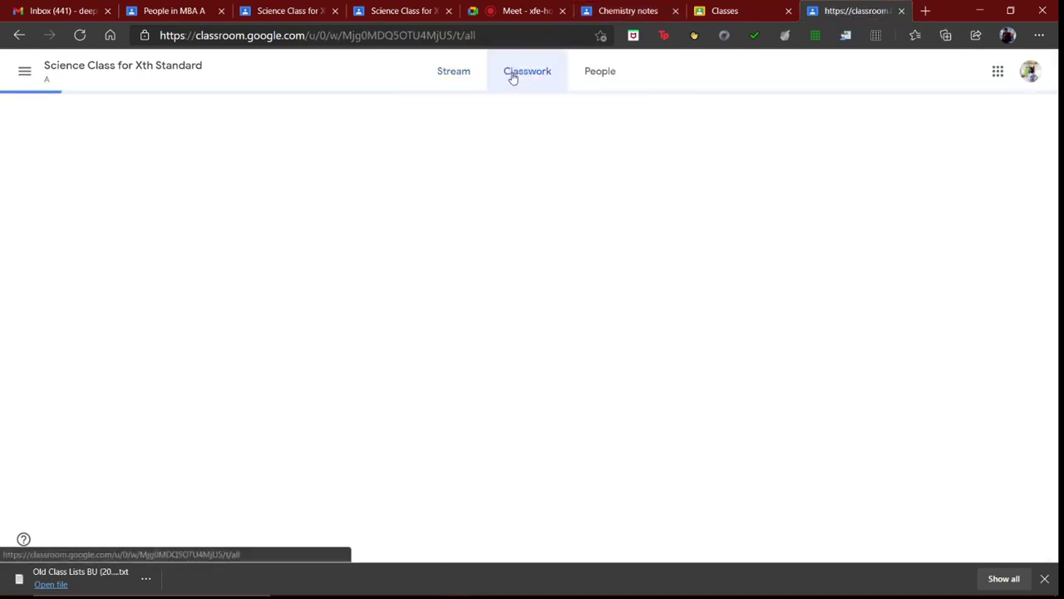